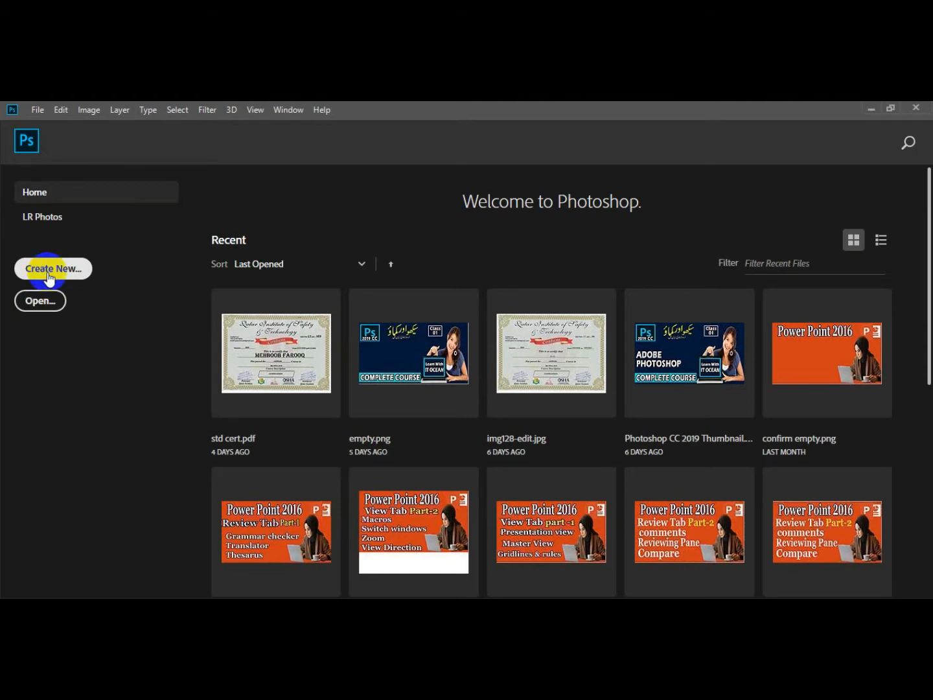
Create a new document from the A4 preset, 210 x 297 mm at 300 ppi
{"action": "left_click", "coordinate": [49, 278]}
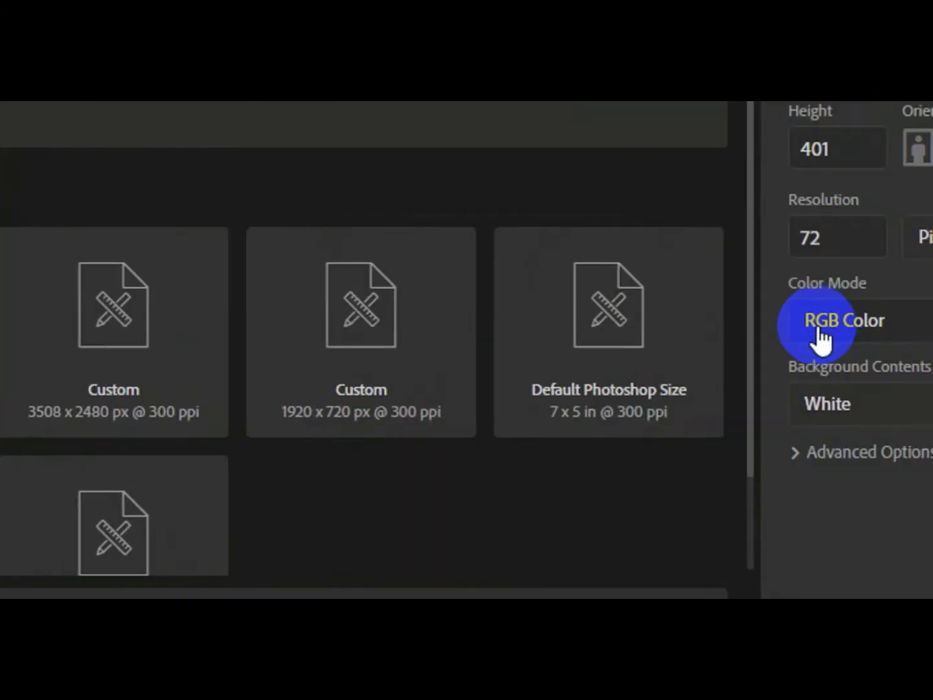
{"action": "left_click_drag", "start_coordinate": [700, 367], "coordinate": [701, 474]}
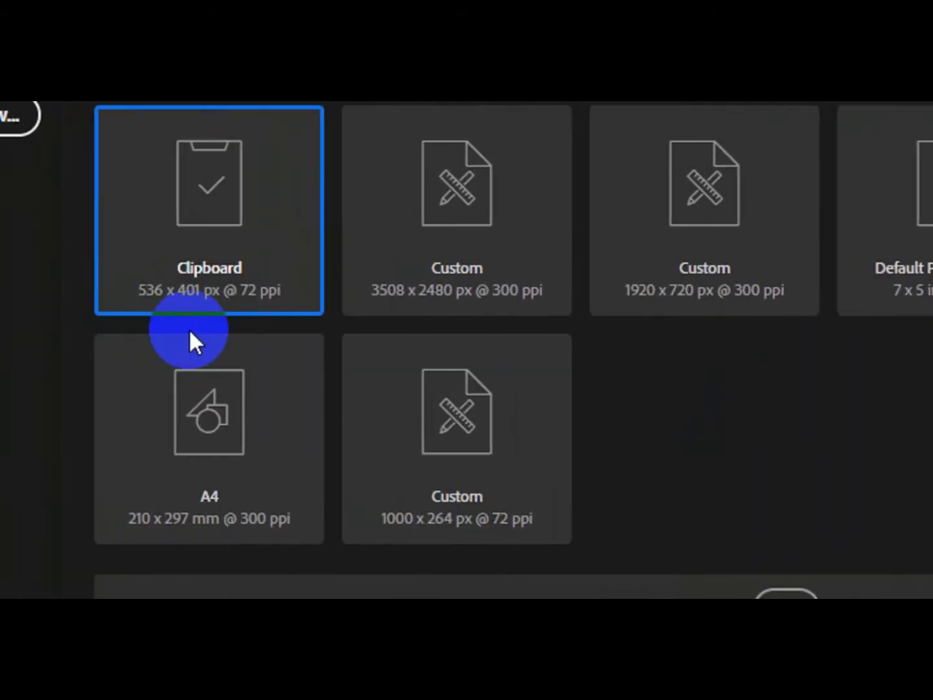
{"action": "left_click", "coordinate": [252, 411]}
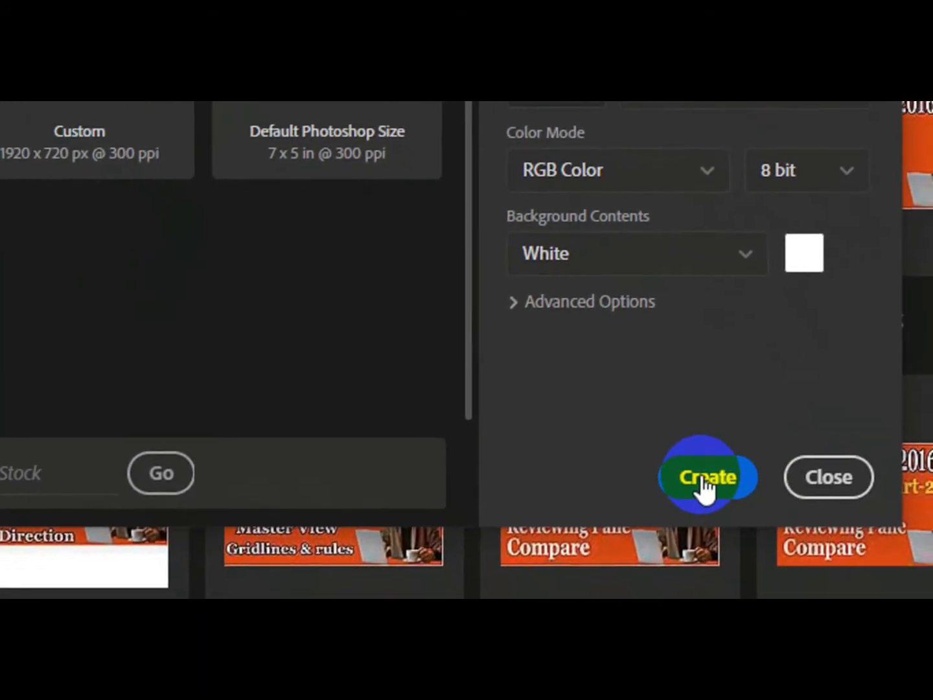
{"action": "left_click", "coordinate": [733, 527]}
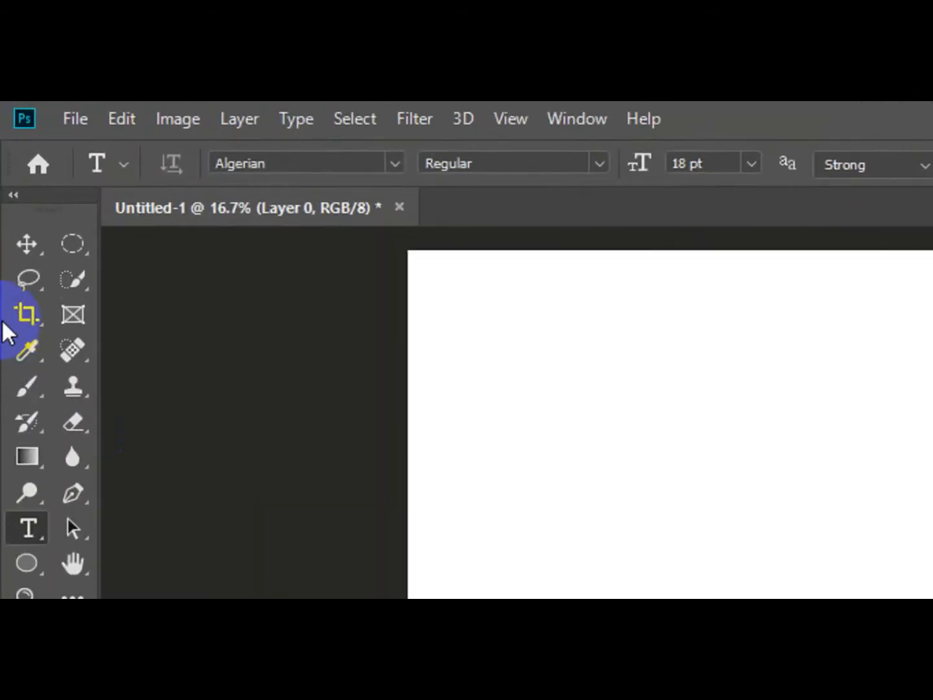
Activate the Move tool and show the tools grouped with it
{"action": "left_click", "coordinate": [44, 250]}
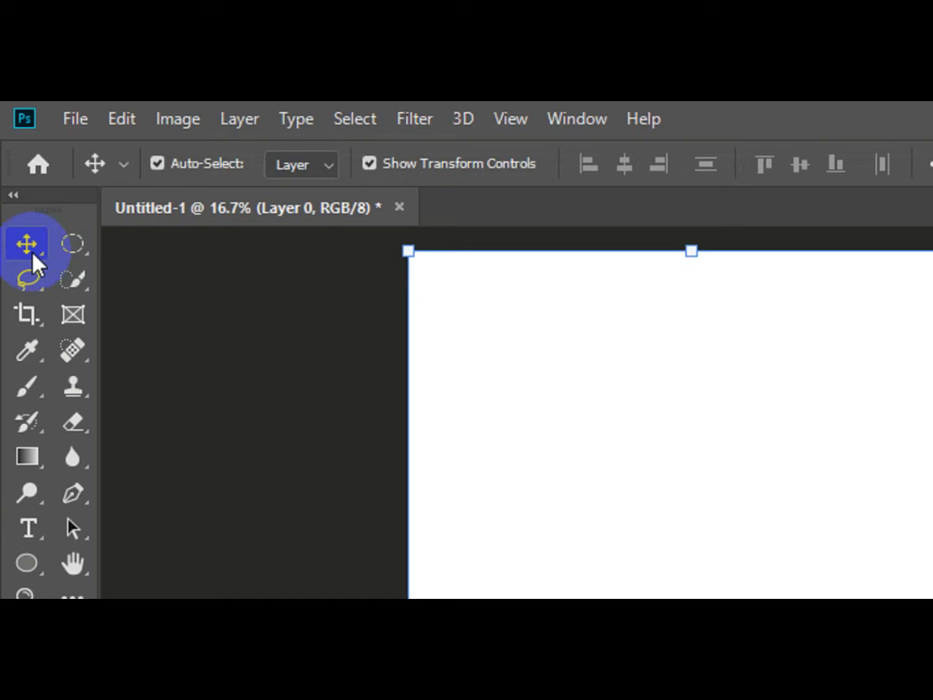
{"action": "right_click", "coordinate": [44, 253]}
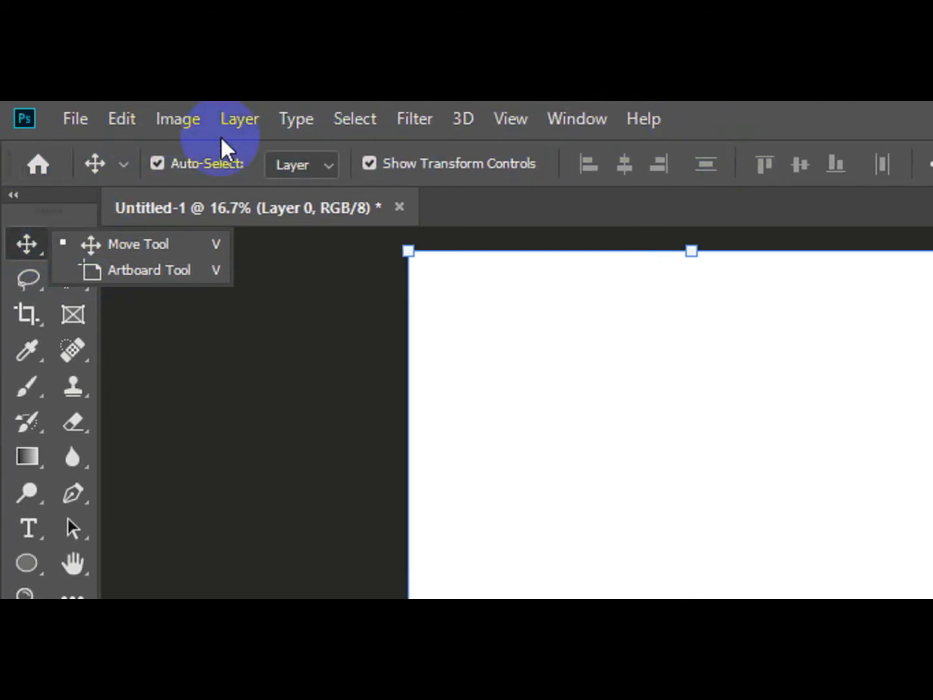
{"action": "left_click", "coordinate": [537, 359]}
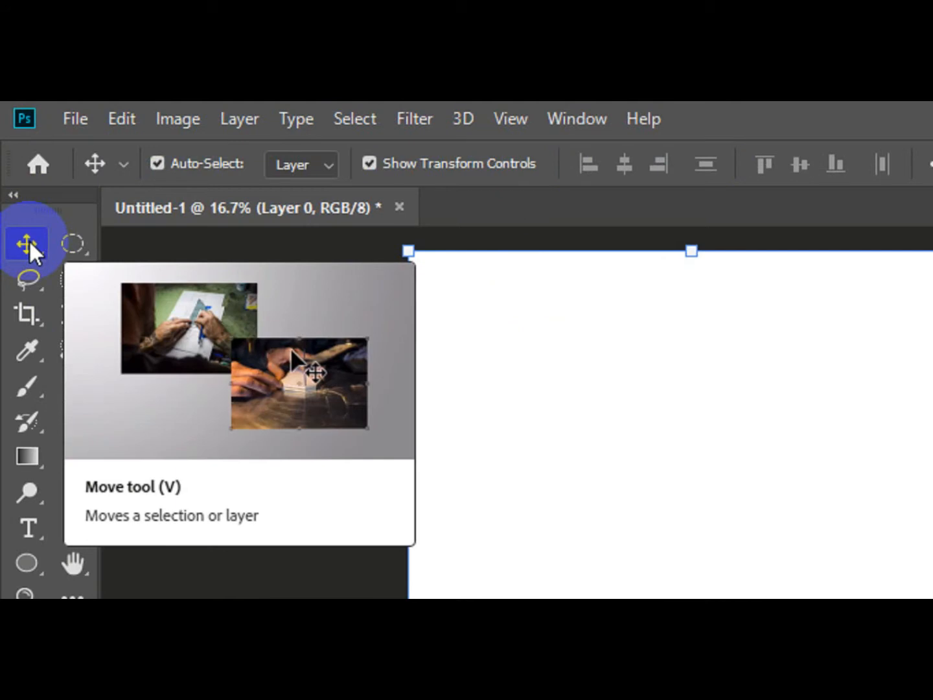
Open the lake photo kjdf from the Desktop folder
{"action": "left_click", "coordinate": [80, 112]}
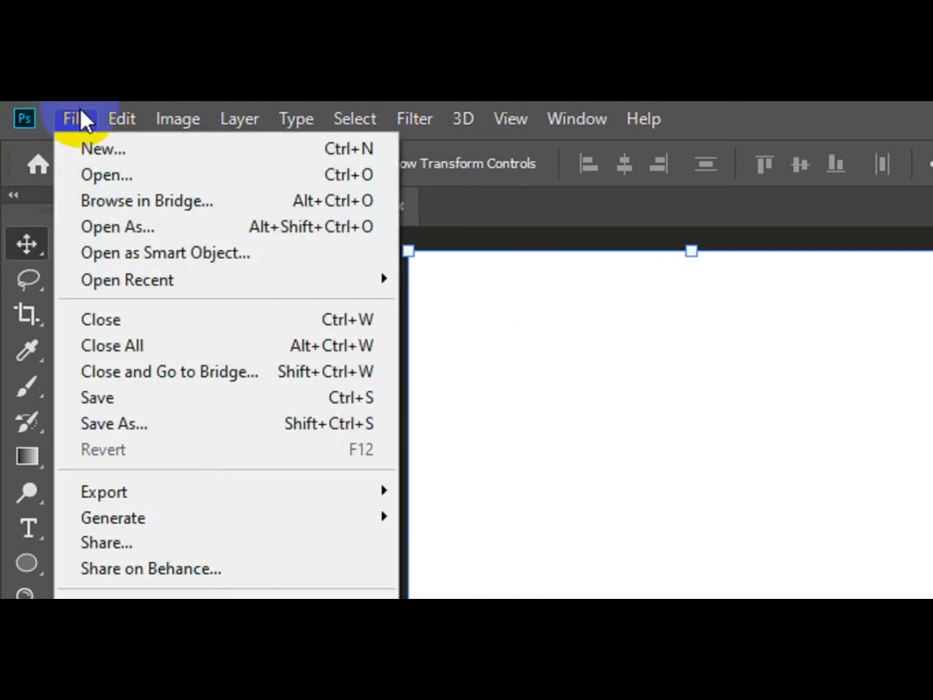
{"action": "left_click", "coordinate": [99, 175]}
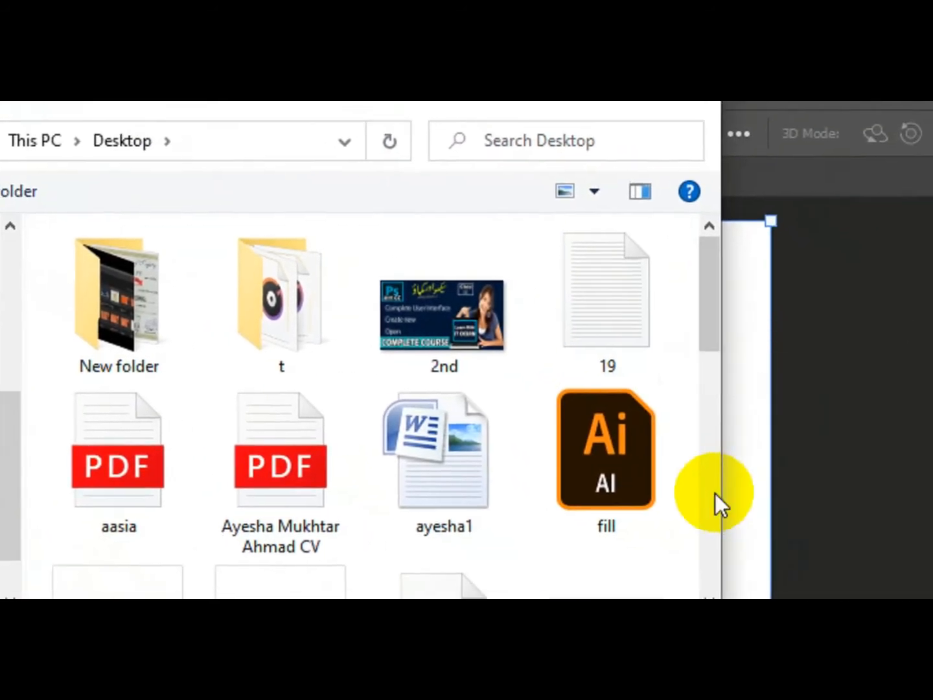
{"action": "scroll", "coordinate": [707, 499], "scroll_direction": "down", "scroll_amount": 4}
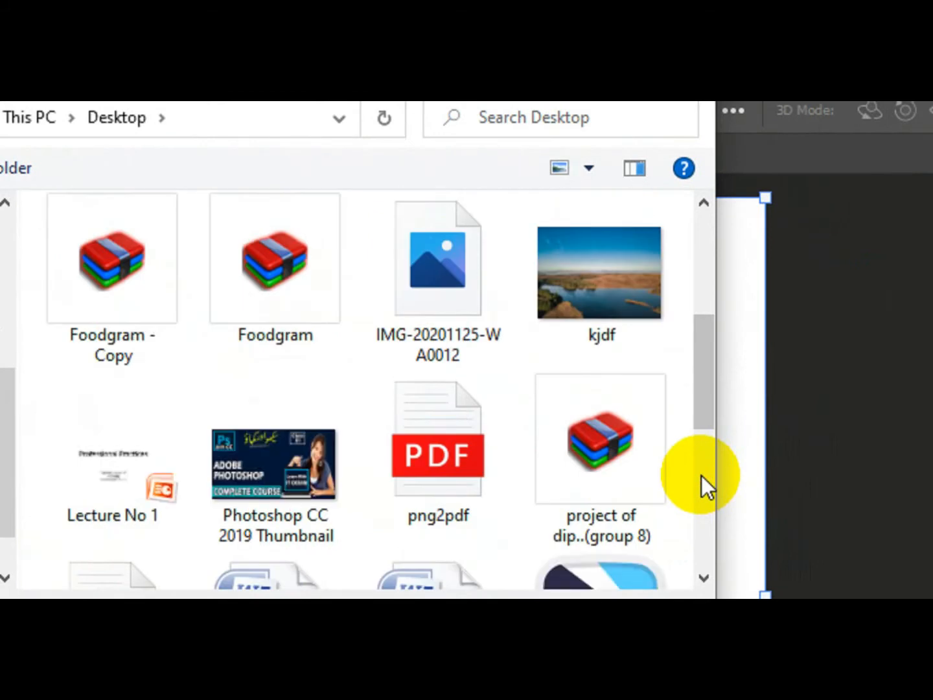
{"action": "left_click", "coordinate": [623, 274]}
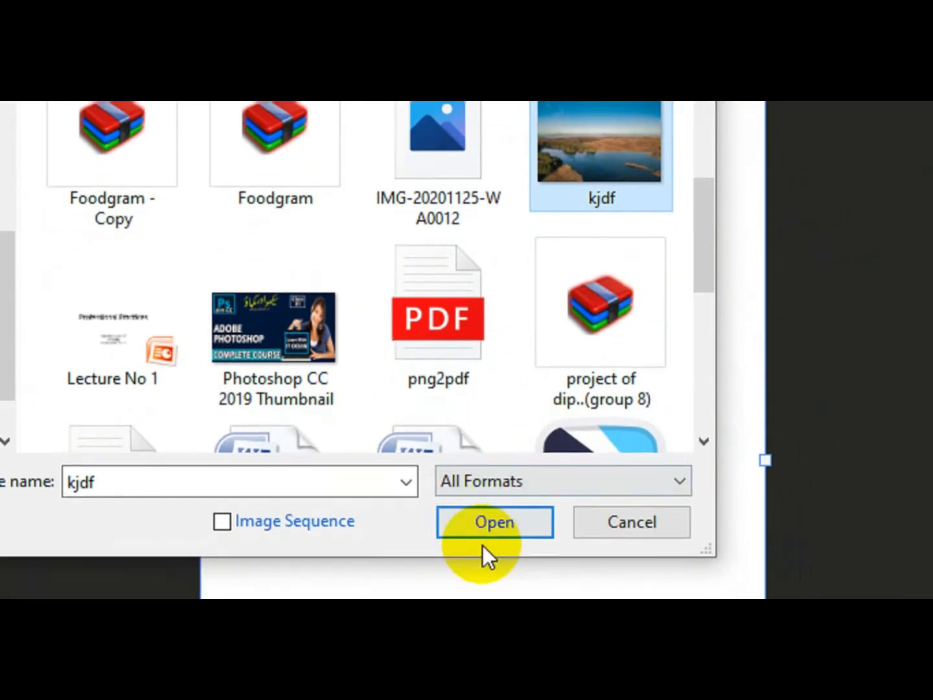
{"action": "left_click", "coordinate": [491, 589]}
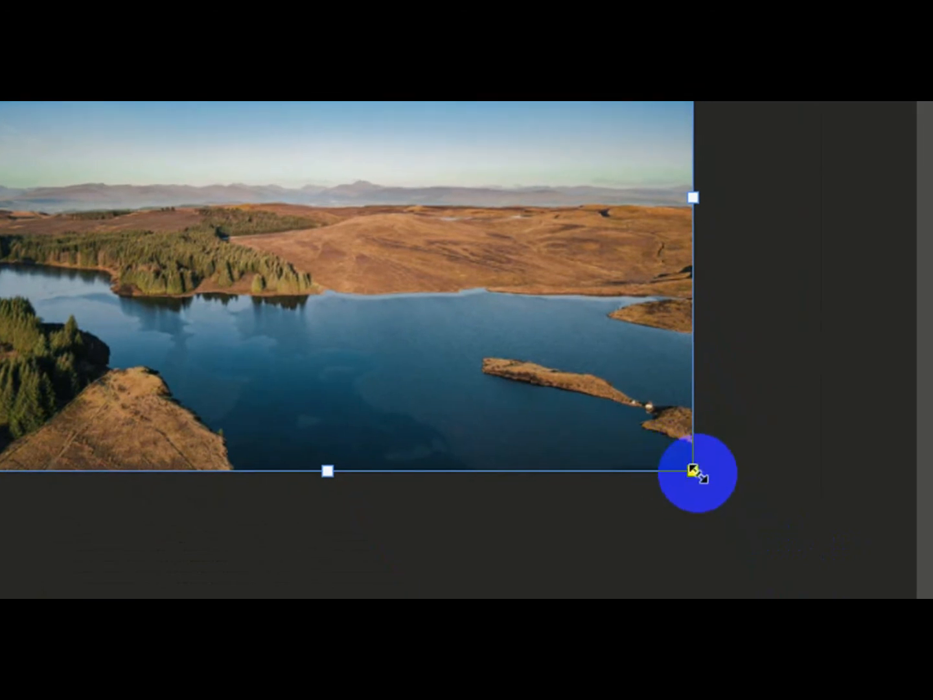
Scale the lake photo down proportionally into the canvas's upper-left corner and commit the transform
{"action": "left_click_drag", "start_coordinate": [698, 474], "coordinate": [697, 474]}
{"action": "left_click_drag", "start_coordinate": [697, 474], "coordinate": [234, 225]}
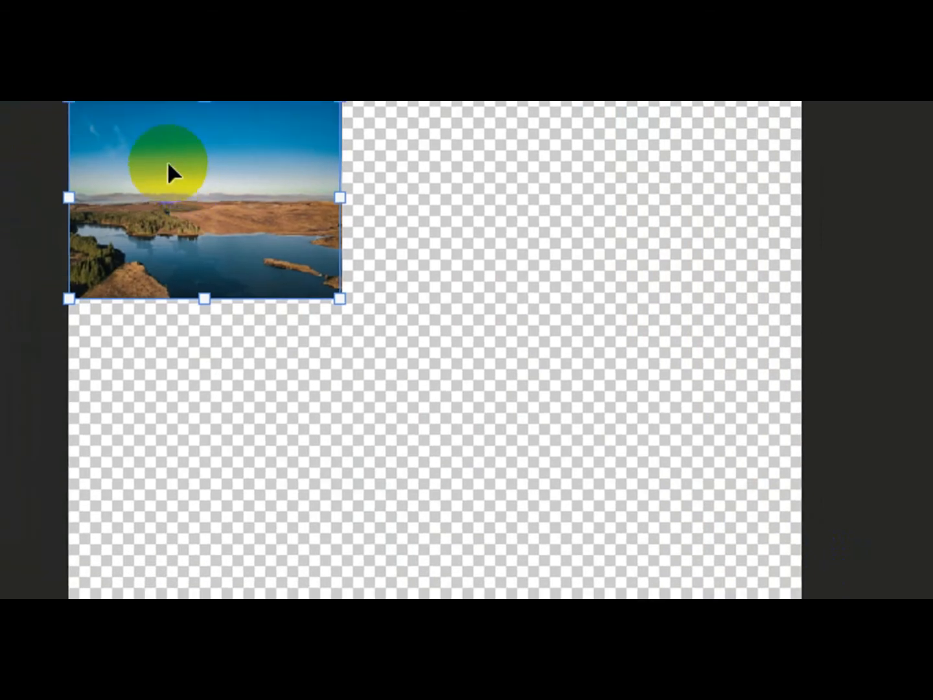
{"action": "left_click", "coordinate": [123, 114]}
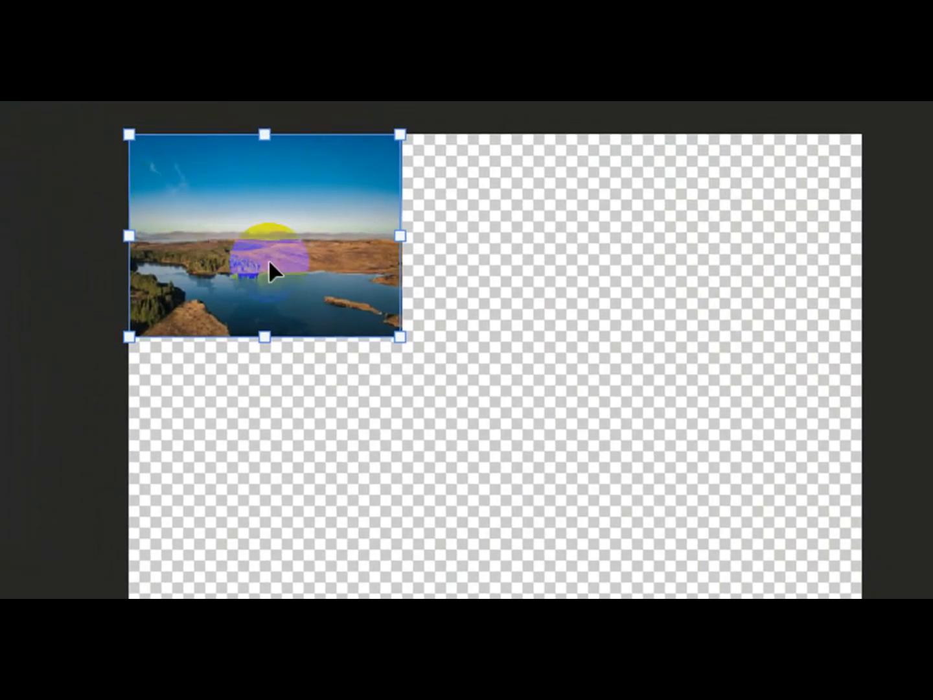
{"action": "left_click", "coordinate": [269, 261]}
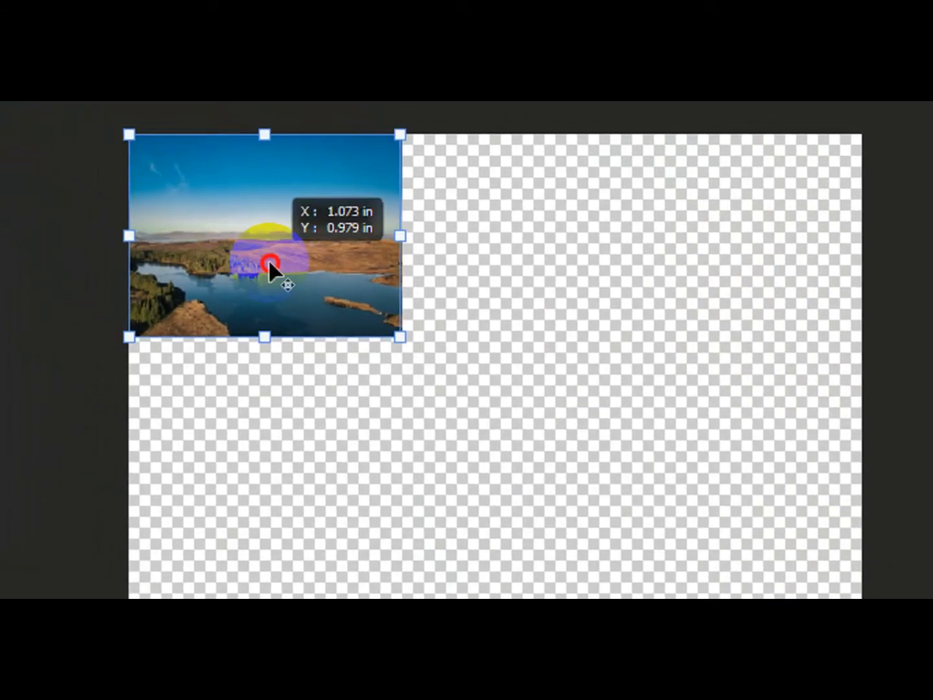
Duplicate the scaled lake photo and place the copy at the canvas's upper right, level with the original
{"action": "left_click_drag", "start_coordinate": [269, 261], "coordinate": [454, 270]}
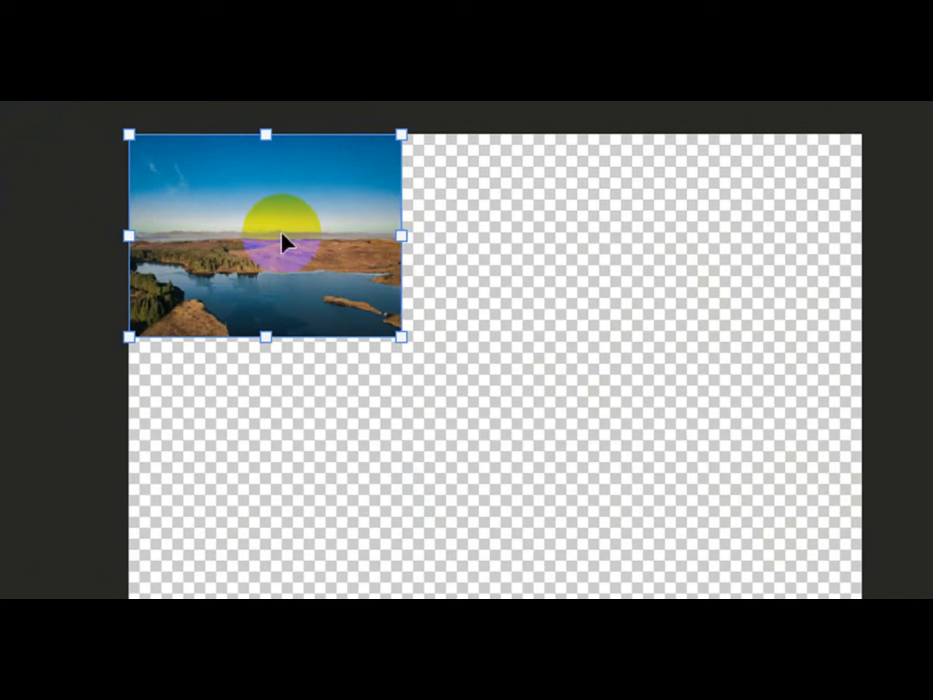
{"action": "scroll", "coordinate": [282, 195], "scroll_direction": "up", "scroll_amount": 1}
{"action": "scroll", "coordinate": [282, 195], "scroll_direction": "left", "scroll_amount": 1}
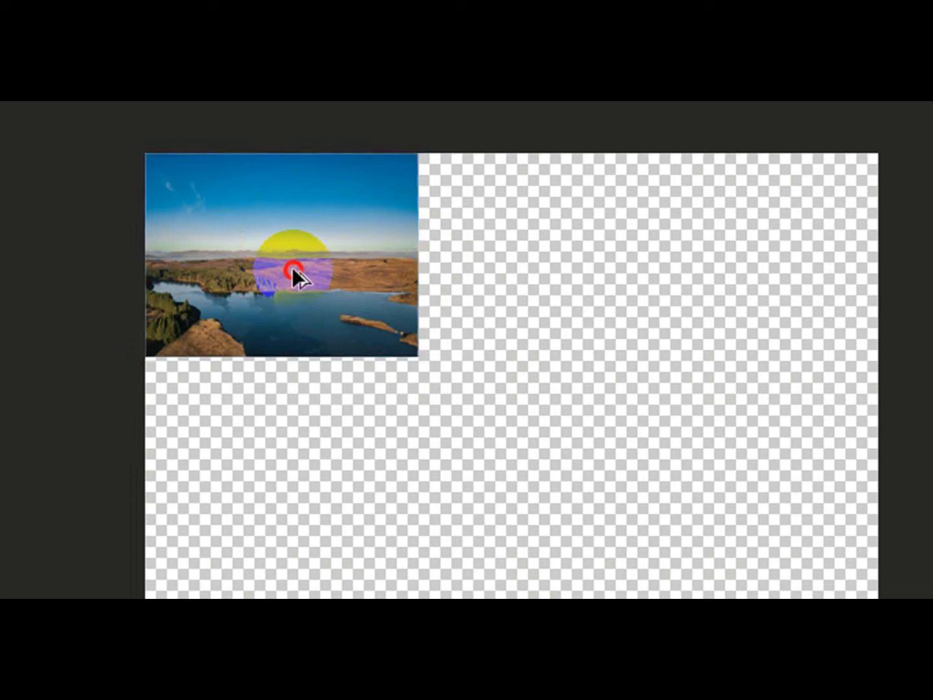
{"action": "left_click_drag", "start_coordinate": [293, 267], "coordinate": [632, 295]}
{"action": "mouse_move", "coordinate": [715, 281]}
{"action": "left_mouse_down"}
{"action": "mouse_move", "coordinate": [714, 294]}
{"action": "mouse_move", "coordinate": [715, 281]}
{"action": "mouse_move", "coordinate": [701, 283]}
{"action": "left_mouse_up"}
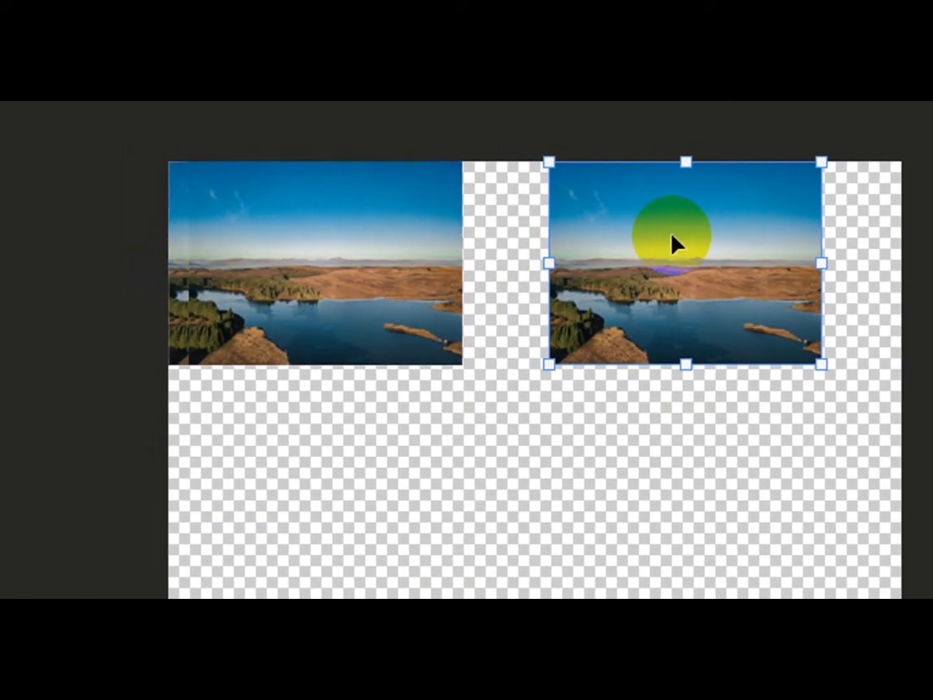
Copy the upper-left lake photo directly below itself and move the overlapping upper-left copy to the canvas's lower right
{"action": "left_click", "coordinate": [381, 317]}
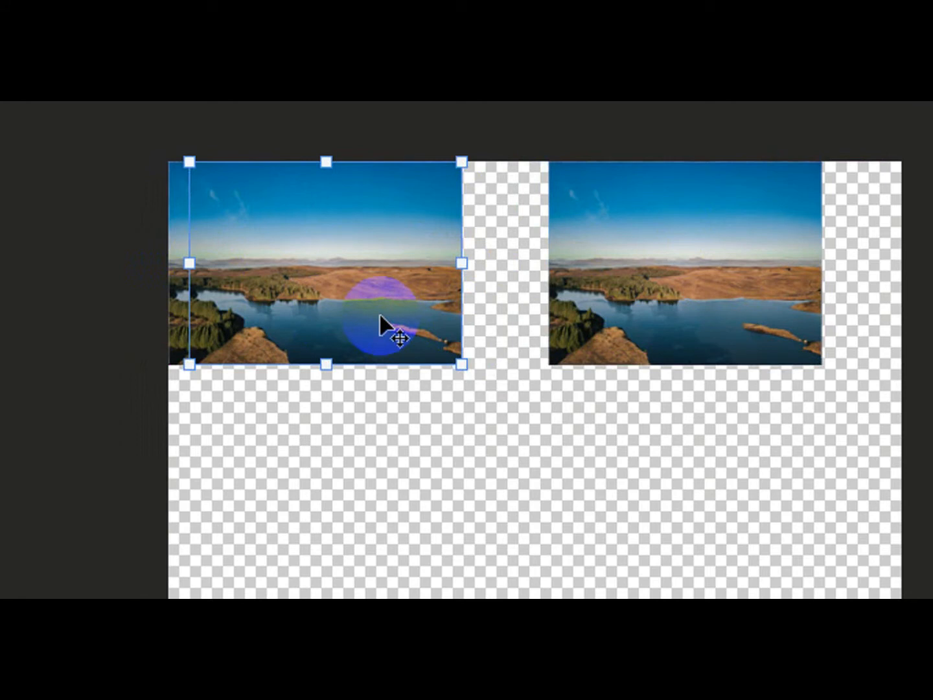
{"action": "left_click_drag", "start_coordinate": [379, 313], "coordinate": [367, 477]}
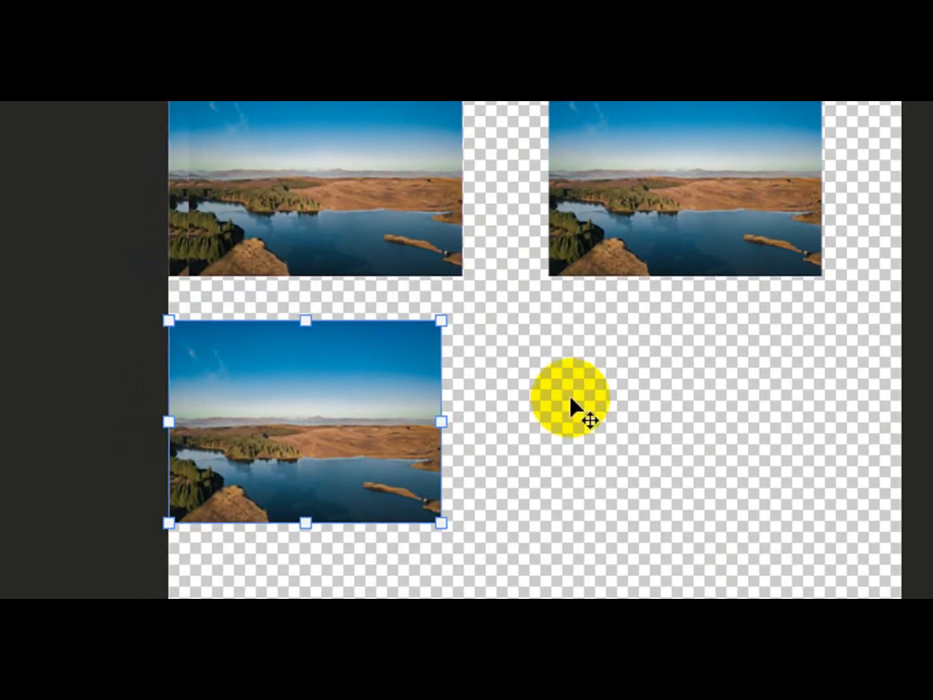
{"action": "left_click", "coordinate": [624, 426]}
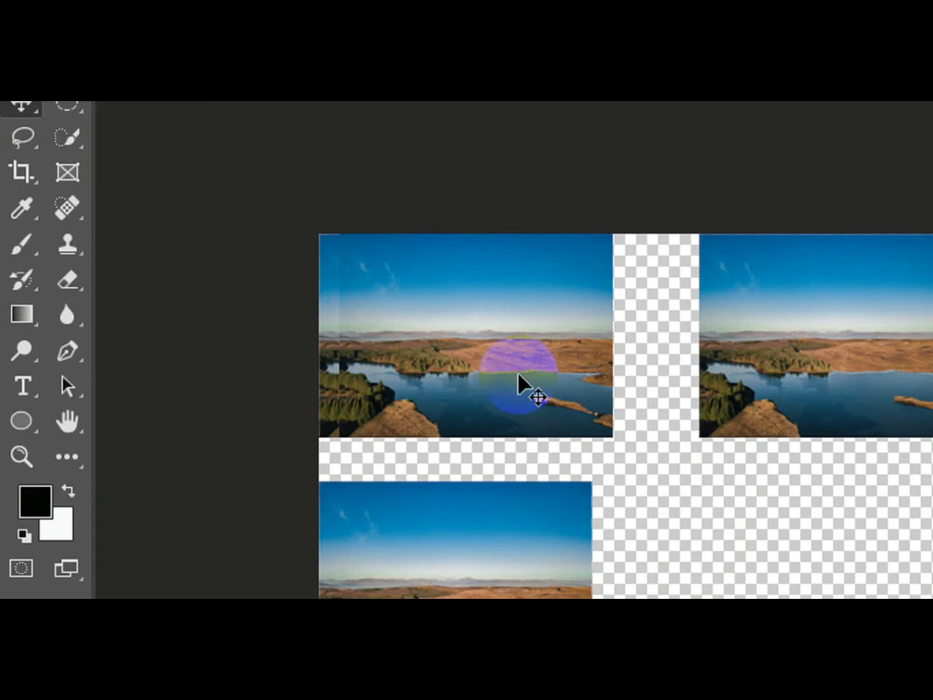
{"action": "left_click_drag", "start_coordinate": [518, 375], "coordinate": [932, 656]}
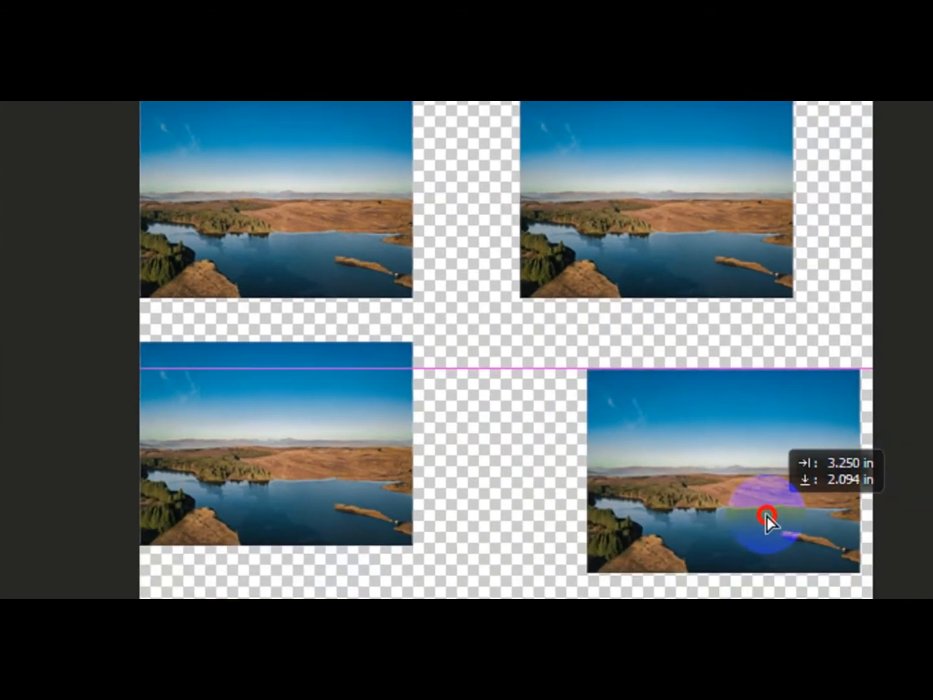
{"action": "left_click_drag", "start_coordinate": [767, 516], "coordinate": [699, 470]}
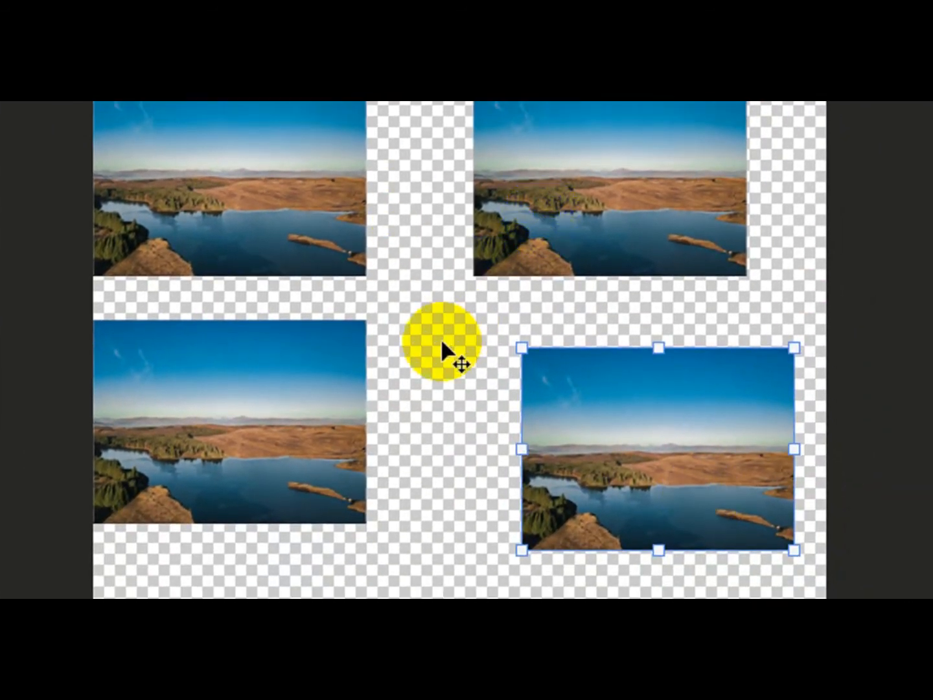
{"action": "left_click_drag", "start_coordinate": [271, 395], "coordinate": [312, 476]}
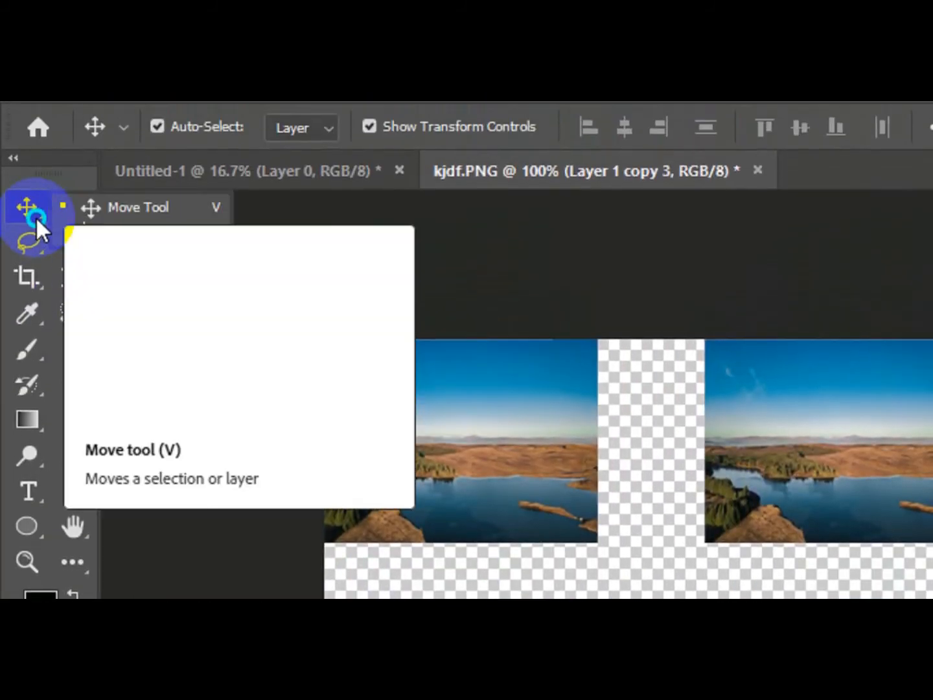
Use the Artboard tool to draw an artboard framing most of the upper-left lake photo
{"action": "right_click", "coordinate": [32, 221]}
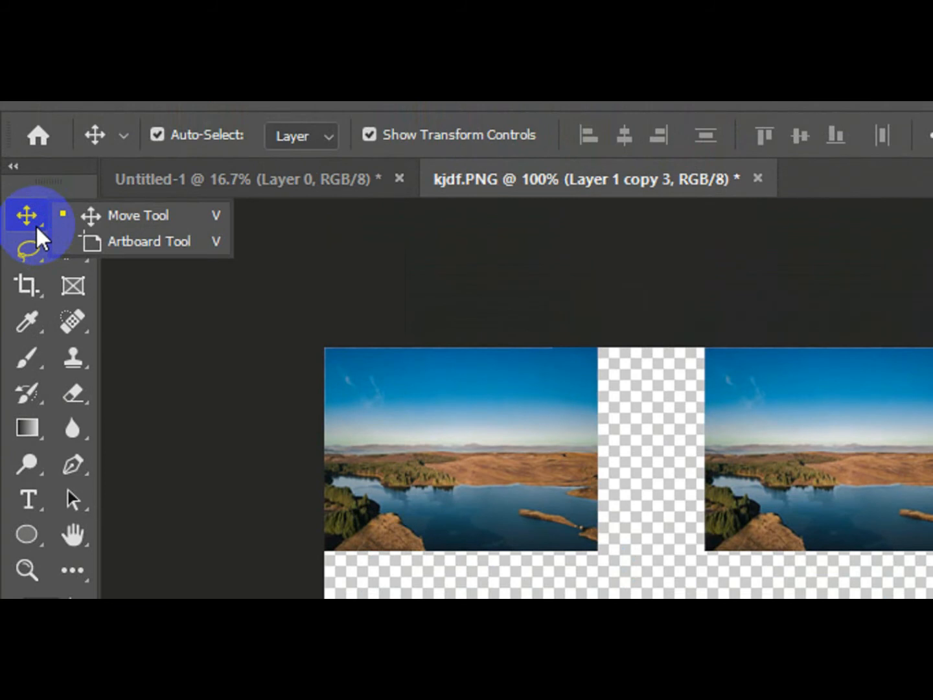
{"action": "left_click", "coordinate": [124, 251]}
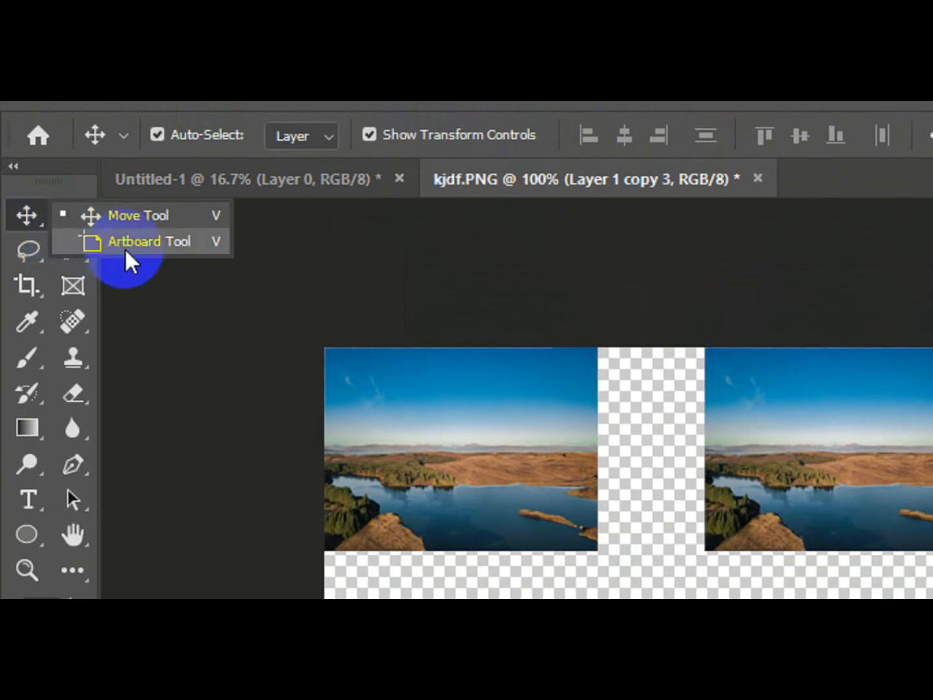
{"action": "left_click", "coordinate": [126, 253]}
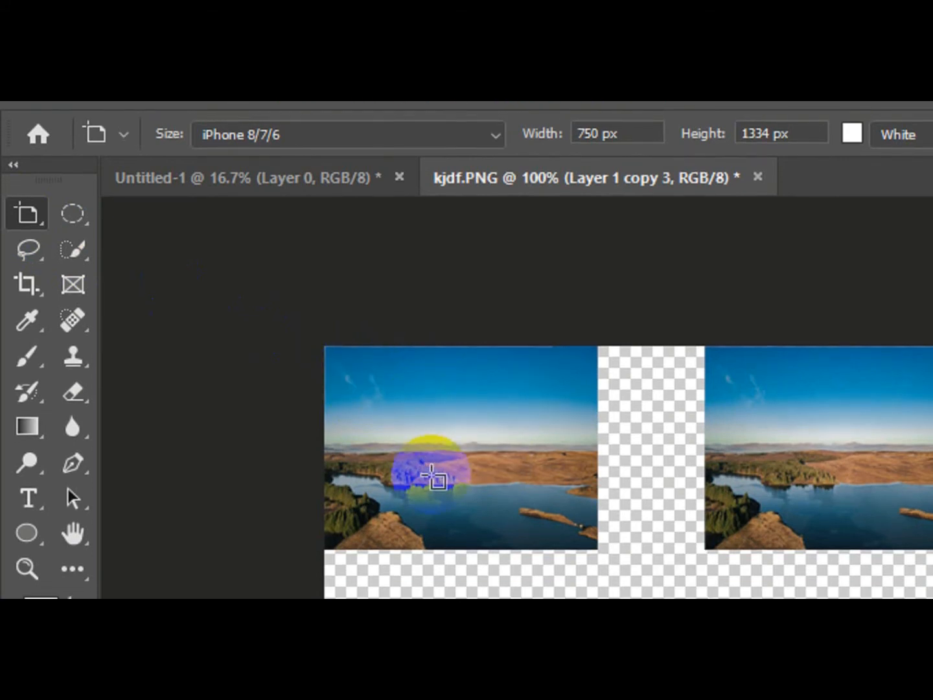
{"action": "left_click", "coordinate": [352, 372]}
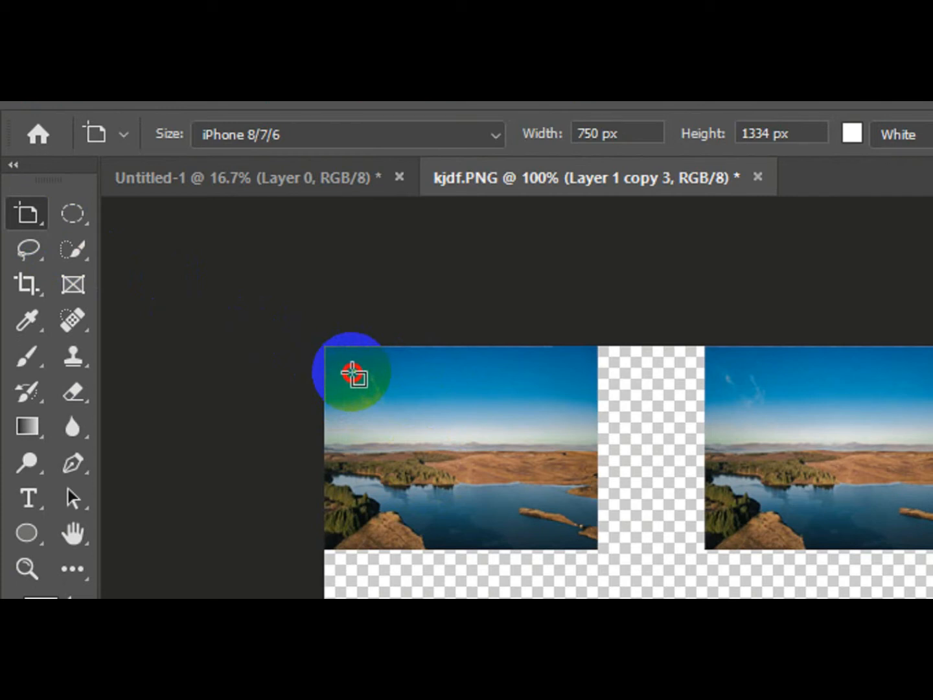
{"action": "left_click_drag", "start_coordinate": [352, 372], "coordinate": [562, 552]}
{"action": "left_click_drag", "start_coordinate": [563, 485], "coordinate": [553, 457]}
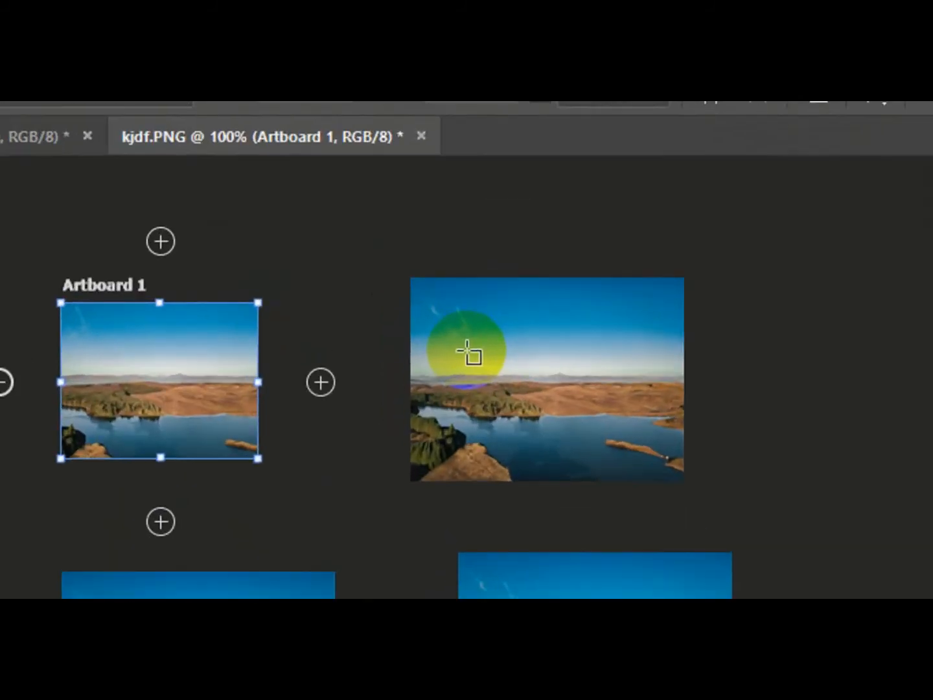
Draw smaller artboards over parts of the upper-right, lower-left and lower-right photos, the last about 0.83 by 0.28 in
{"action": "left_click_drag", "start_coordinate": [390, 263], "coordinate": [405, 287]}
{"action": "left_click_drag", "start_coordinate": [498, 400], "coordinate": [594, 436]}
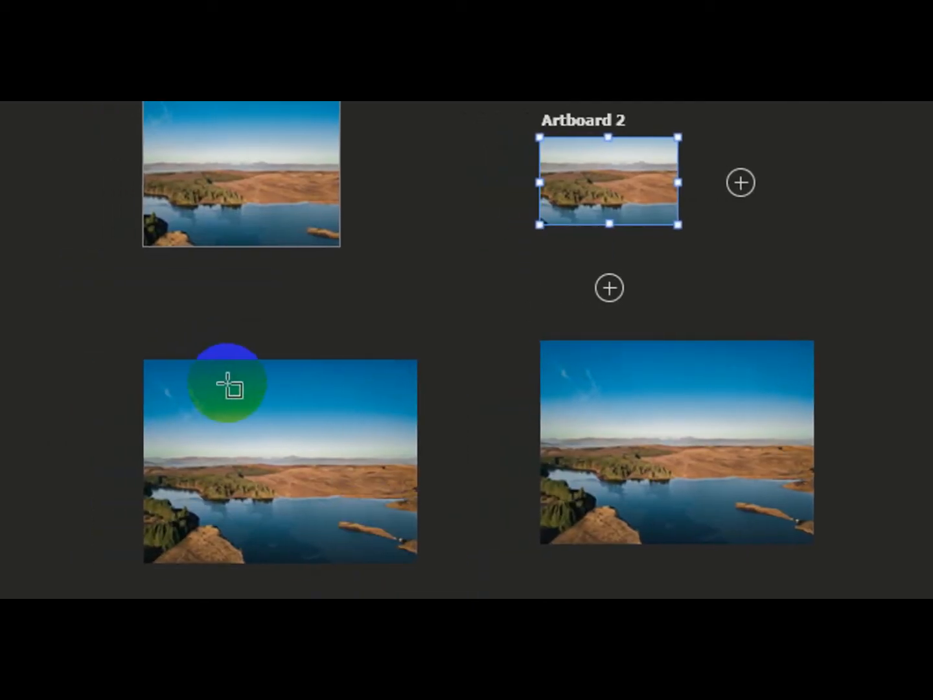
{"action": "mouse_move", "coordinate": [227, 384]}
{"action": "left_mouse_down"}
{"action": "mouse_move", "coordinate": [249, 386]}
{"action": "mouse_move", "coordinate": [321, 438]}
{"action": "left_mouse_up"}
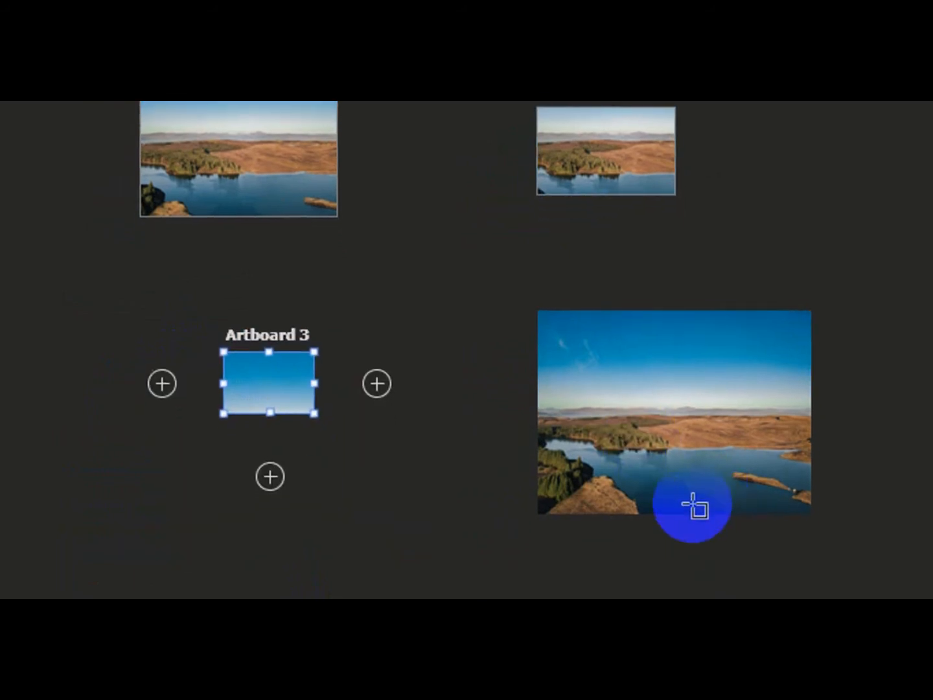
{"action": "left_click_drag", "start_coordinate": [674, 471], "coordinate": [785, 508]}
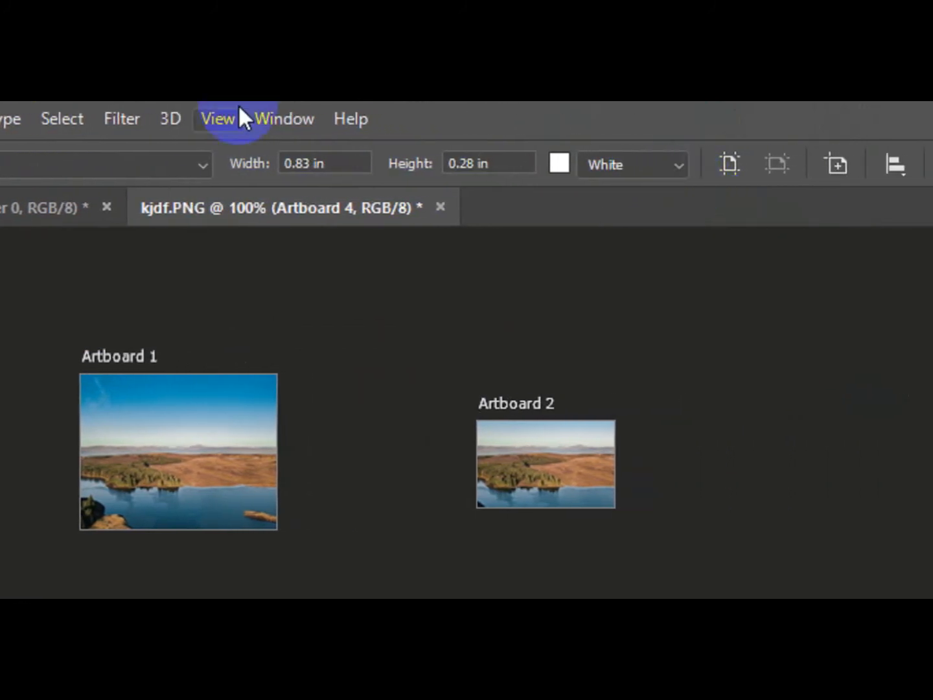
Switch back to the Move tool and expand the collapsed panels to show the document's History
{"action": "left_click_drag", "start_coordinate": [21, 246], "coordinate": [102, 239]}
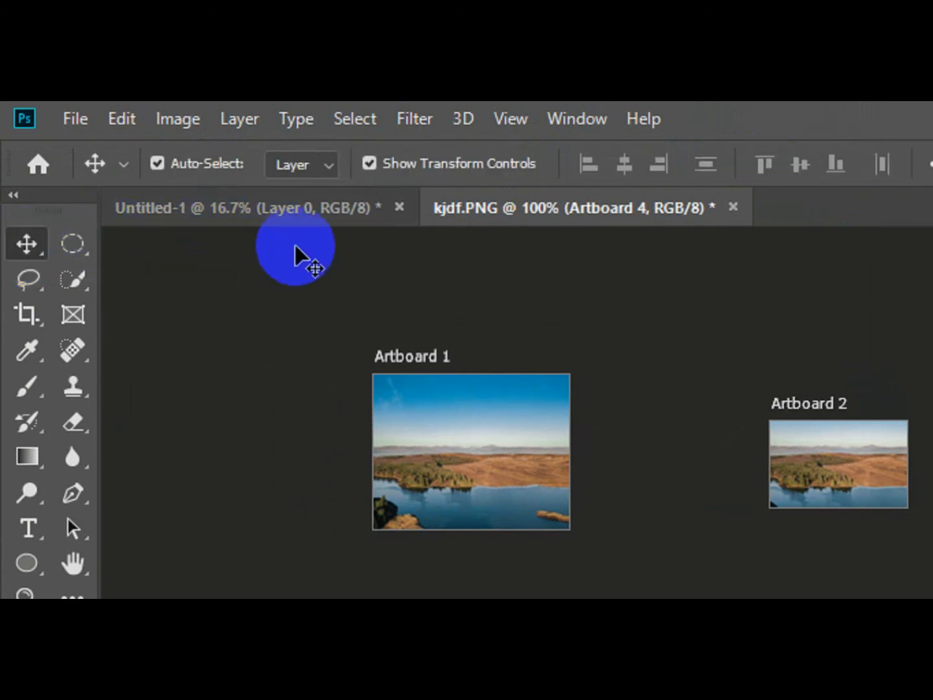
{"action": "left_click", "coordinate": [442, 252]}
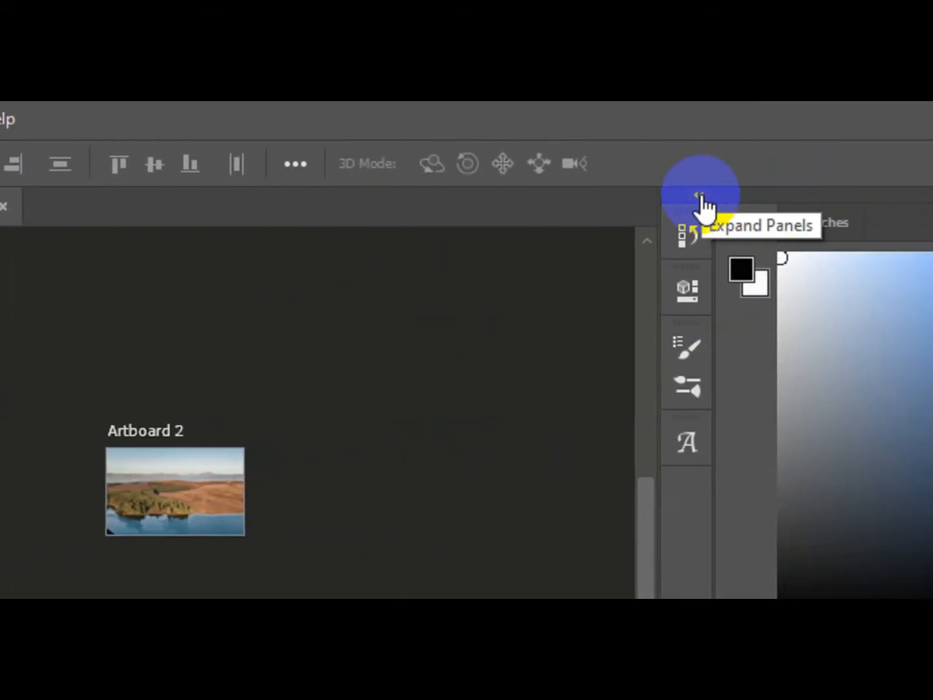
{"action": "left_click", "coordinate": [700, 196]}
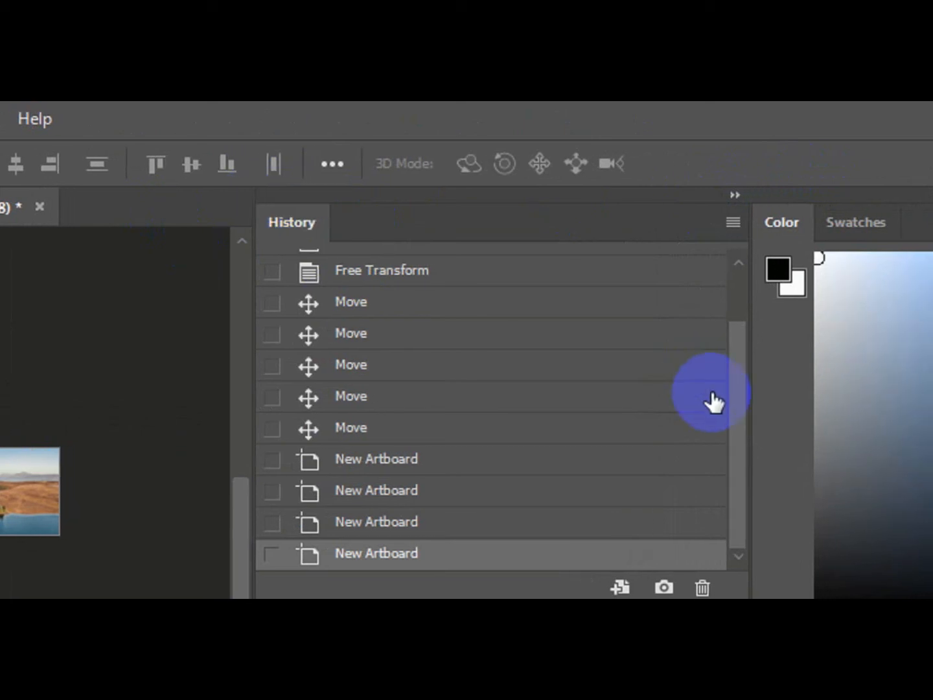
Delete the first New Artboard state and all states after it from the document's History
{"action": "left_click_drag", "start_coordinate": [710, 399], "coordinate": [694, 332]}
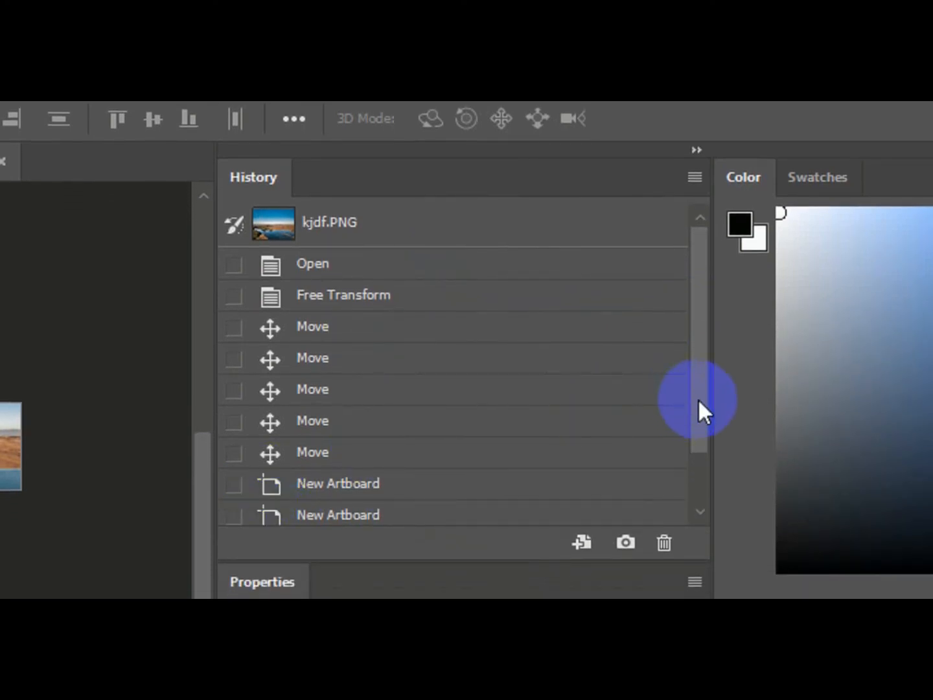
{"action": "left_click_drag", "start_coordinate": [698, 398], "coordinate": [711, 490]}
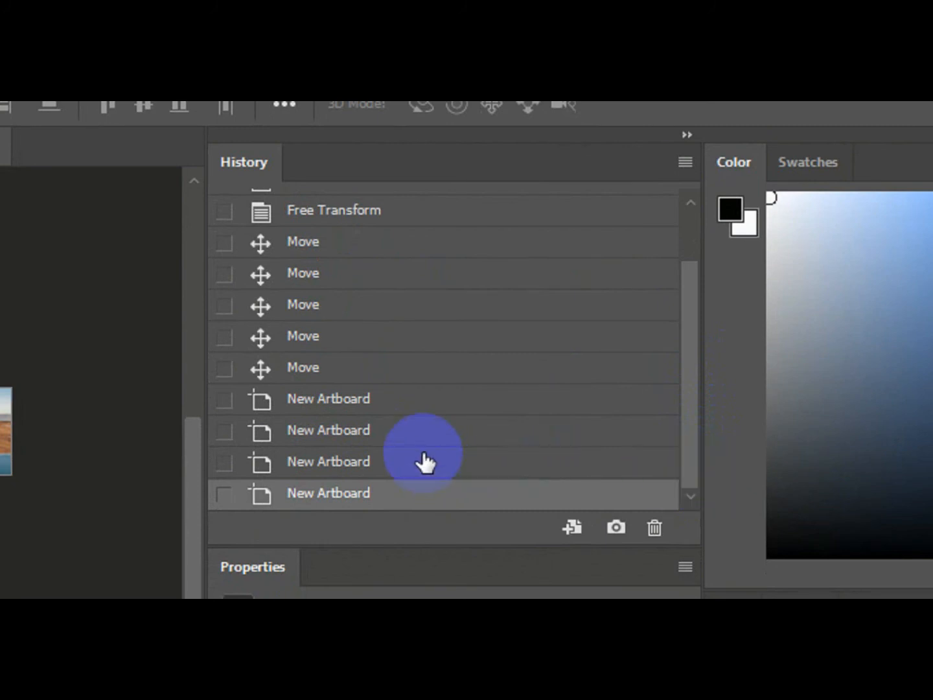
{"action": "left_click", "coordinate": [404, 407]}
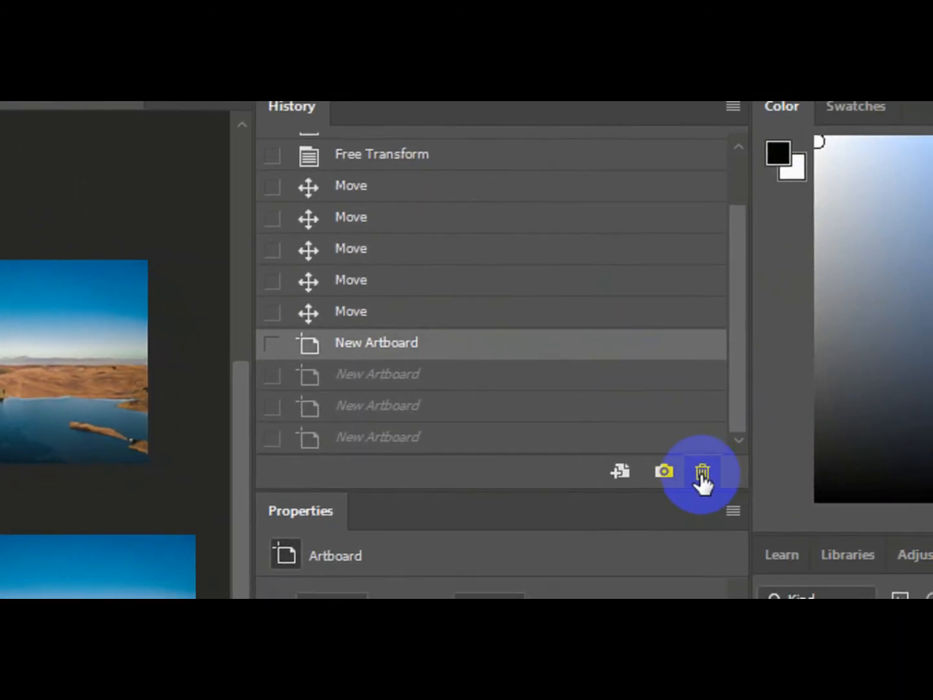
{"action": "left_click", "coordinate": [706, 477]}
{"action": "left_click", "coordinate": [245, 387]}
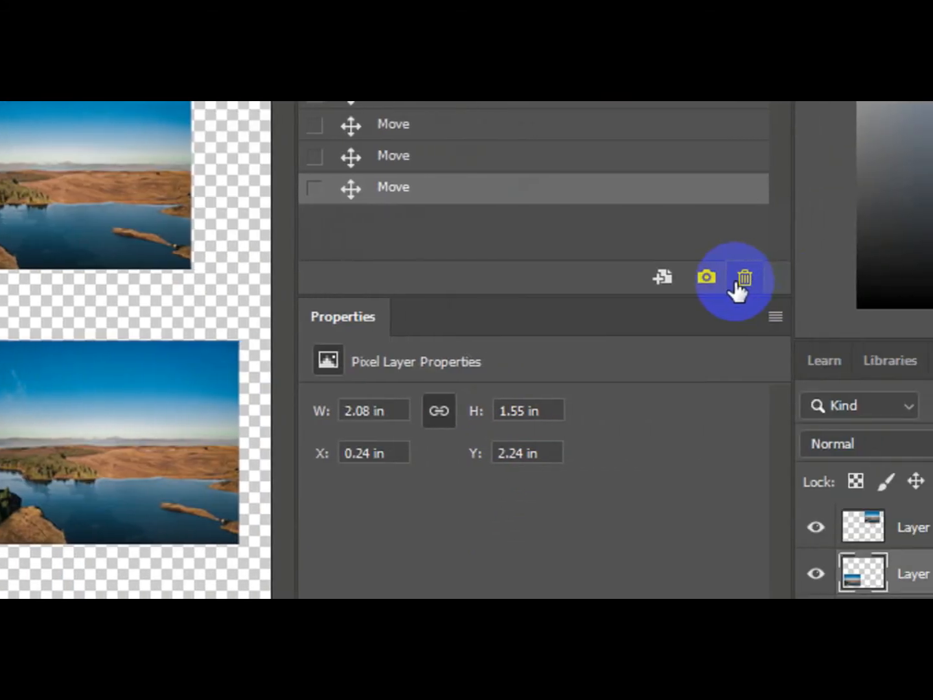
Delete the last two Move states from the History, one after the other
{"action": "left_click", "coordinate": [709, 283]}
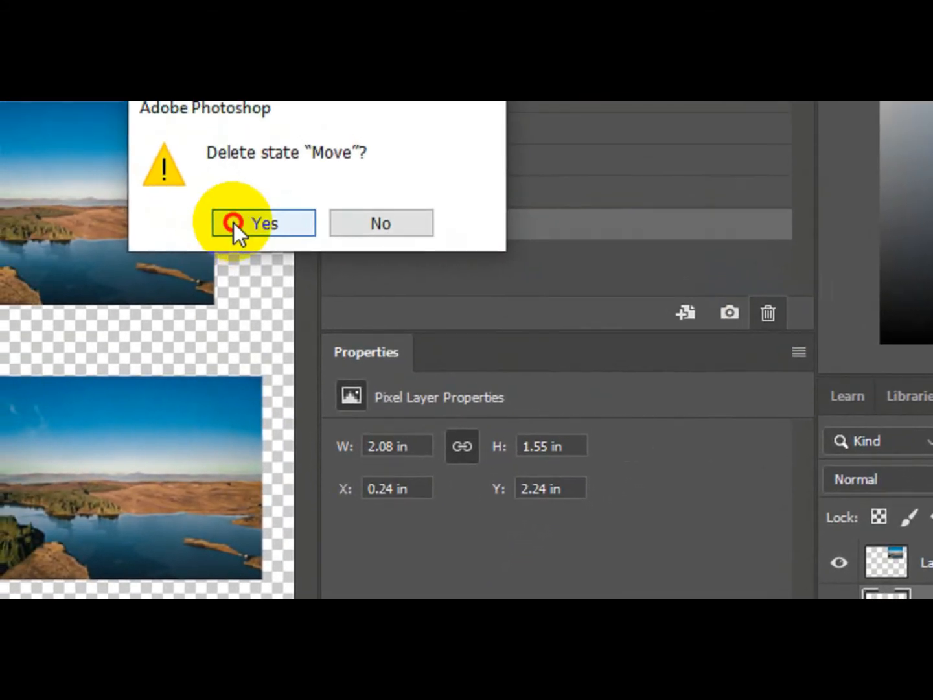
{"action": "left_click", "coordinate": [198, 186]}
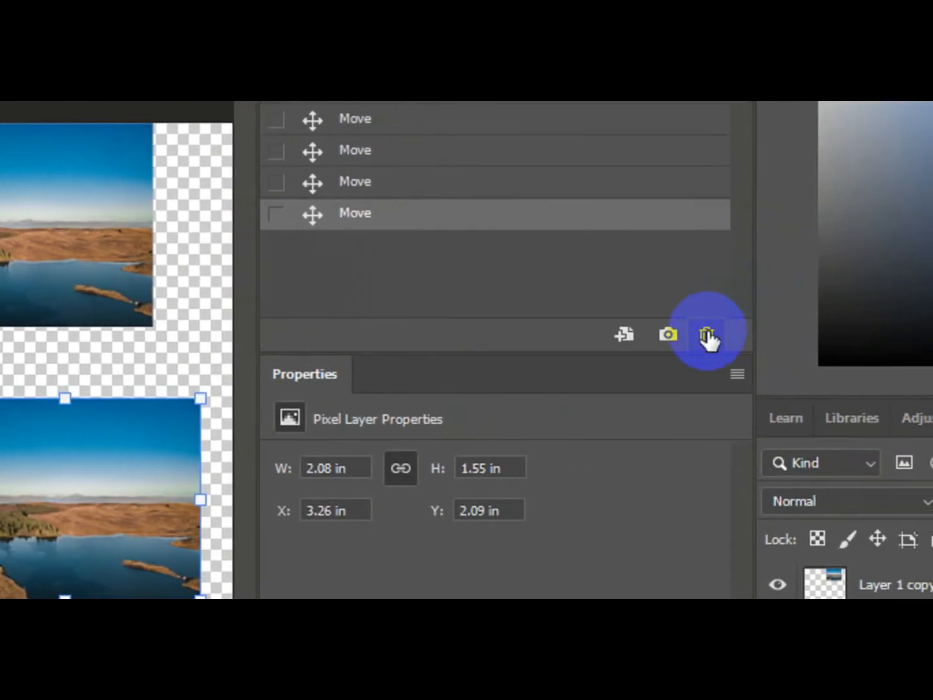
{"action": "left_click", "coordinate": [701, 335]}
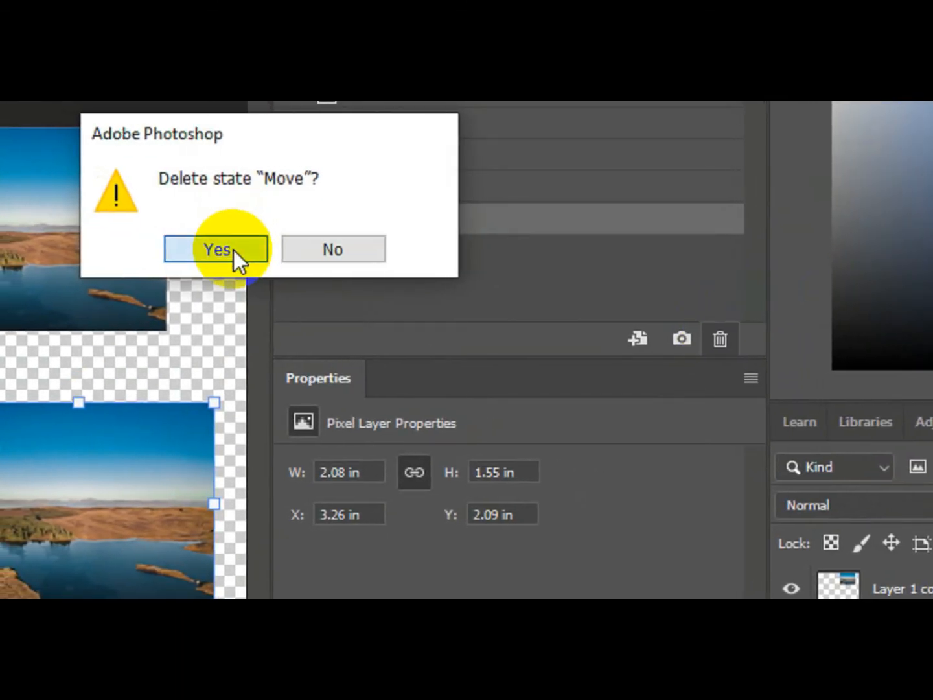
{"action": "left_click", "coordinate": [213, 252]}
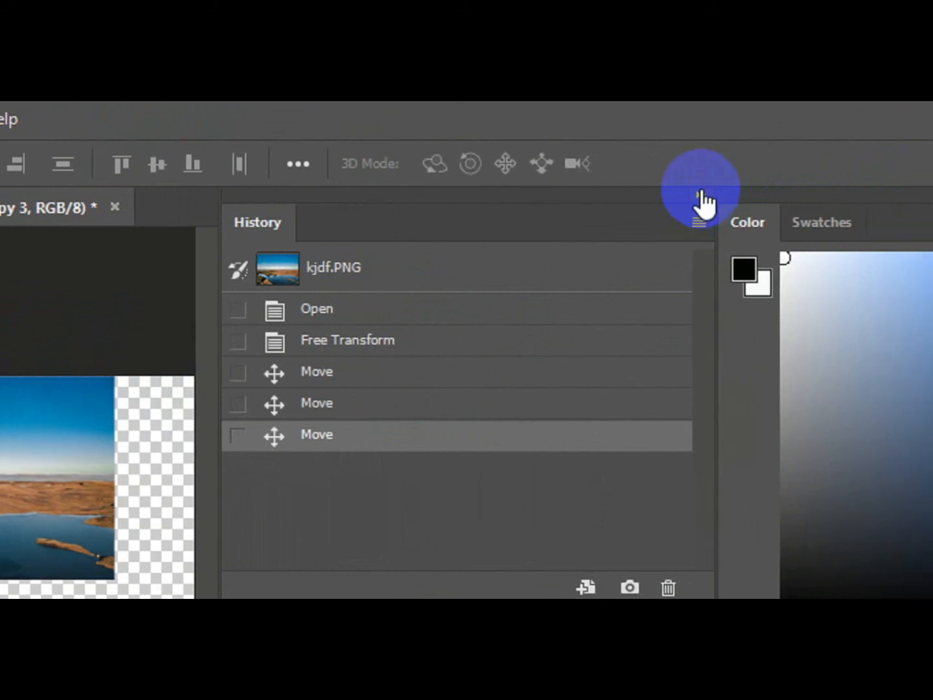
Collapse the expanded panels and move the upper-right photo and the top copy of the upper-left photo diagonally down to the right
{"action": "left_click", "coordinate": [726, 195]}
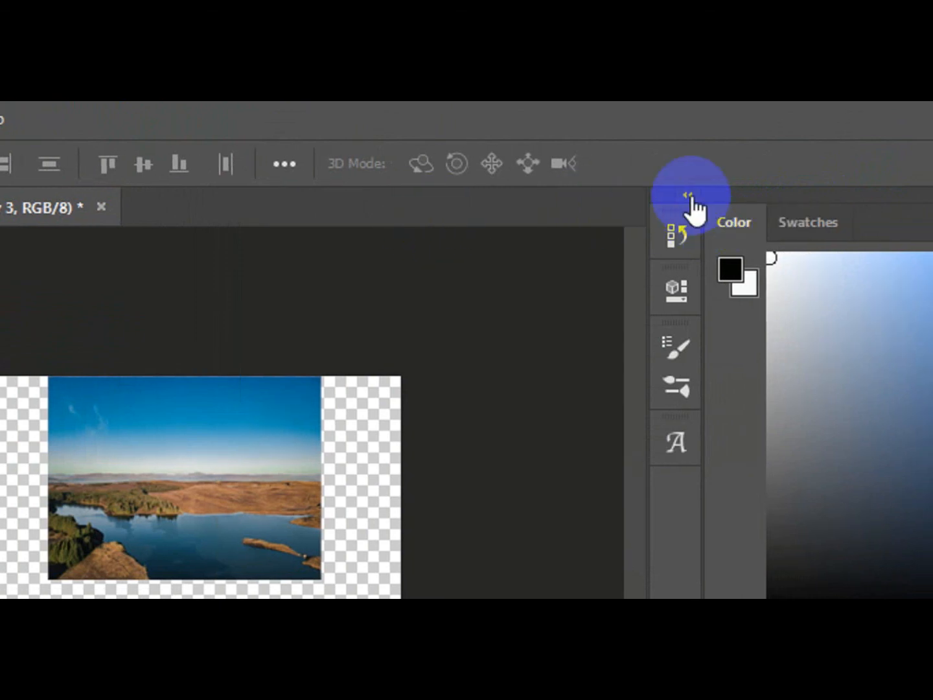
{"action": "left_click_drag", "start_coordinate": [190, 445], "coordinate": [245, 500]}
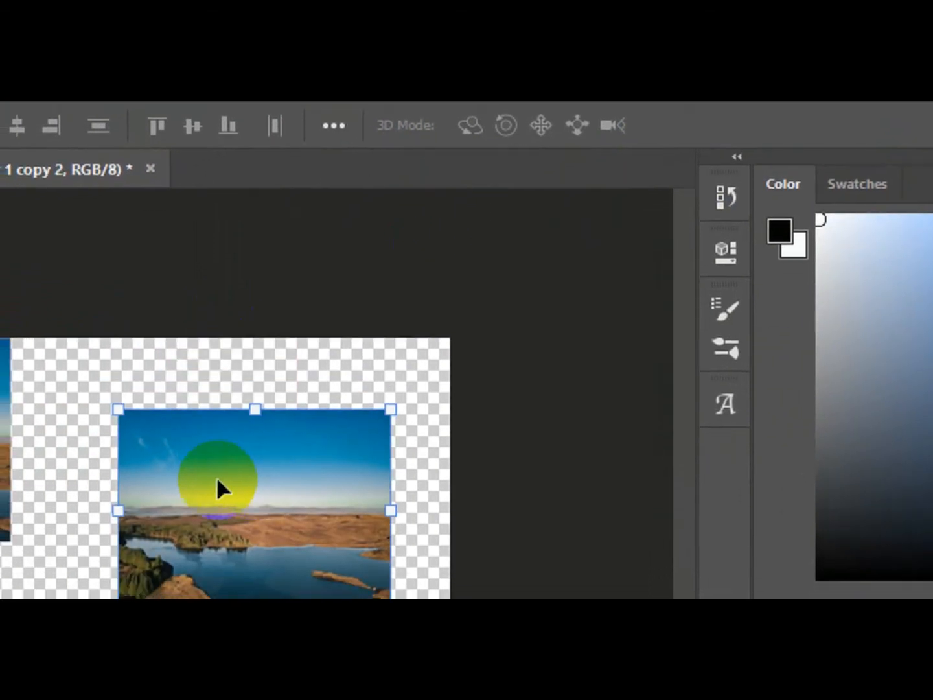
{"action": "left_click_drag", "start_coordinate": [200, 447], "coordinate": [254, 480]}
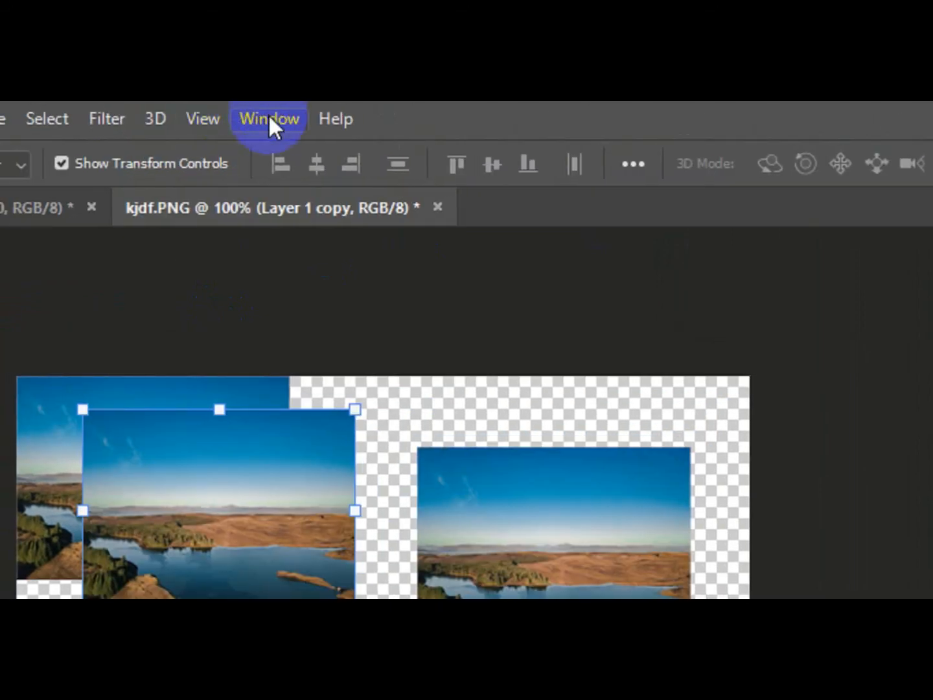
Show the History panel, look through its recorded states from first to last, and collapse it again
{"action": "left_click", "coordinate": [268, 121]}
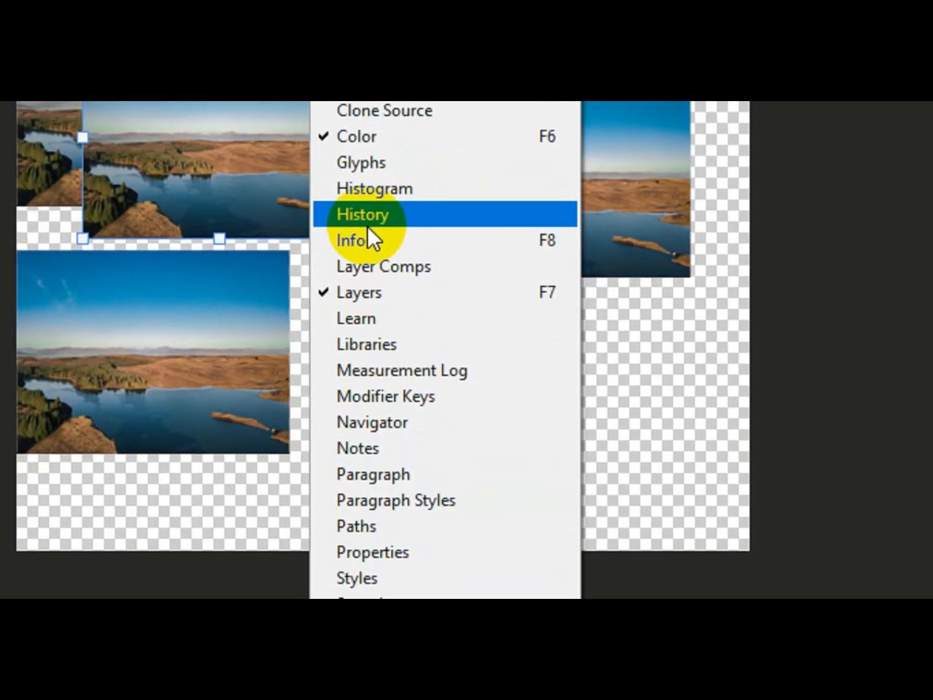
{"action": "left_click", "coordinate": [367, 225]}
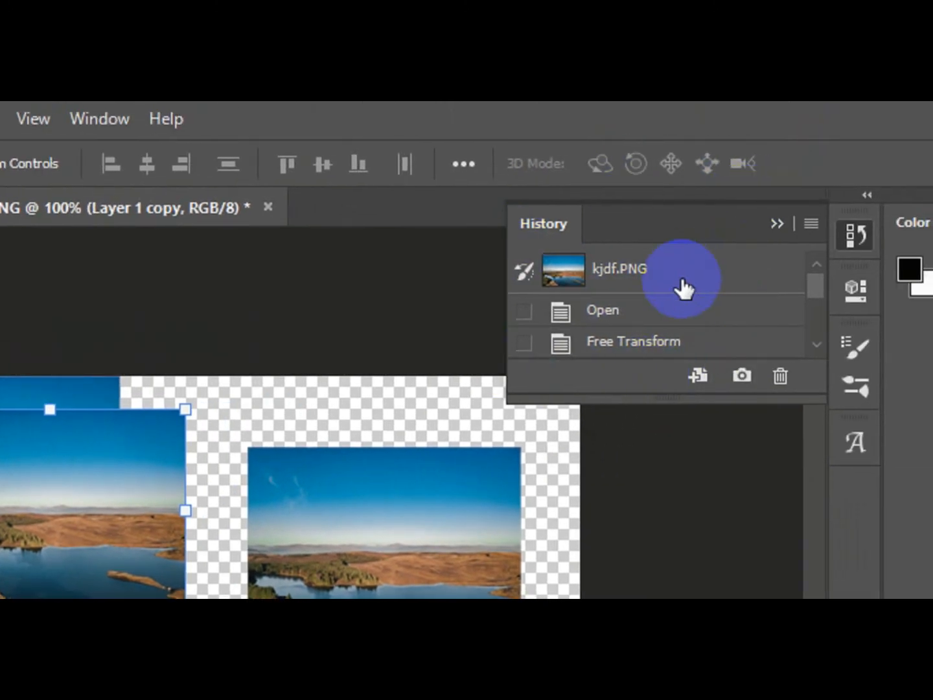
{"action": "left_click_drag", "start_coordinate": [817, 289], "coordinate": [820, 316]}
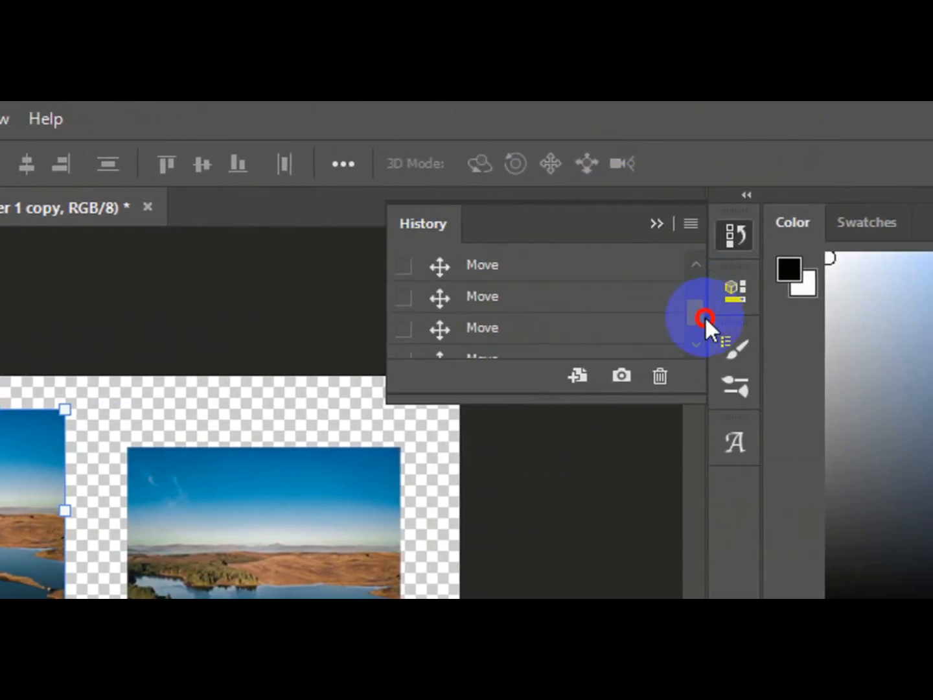
{"action": "left_click_drag", "start_coordinate": [705, 316], "coordinate": [687, 262]}
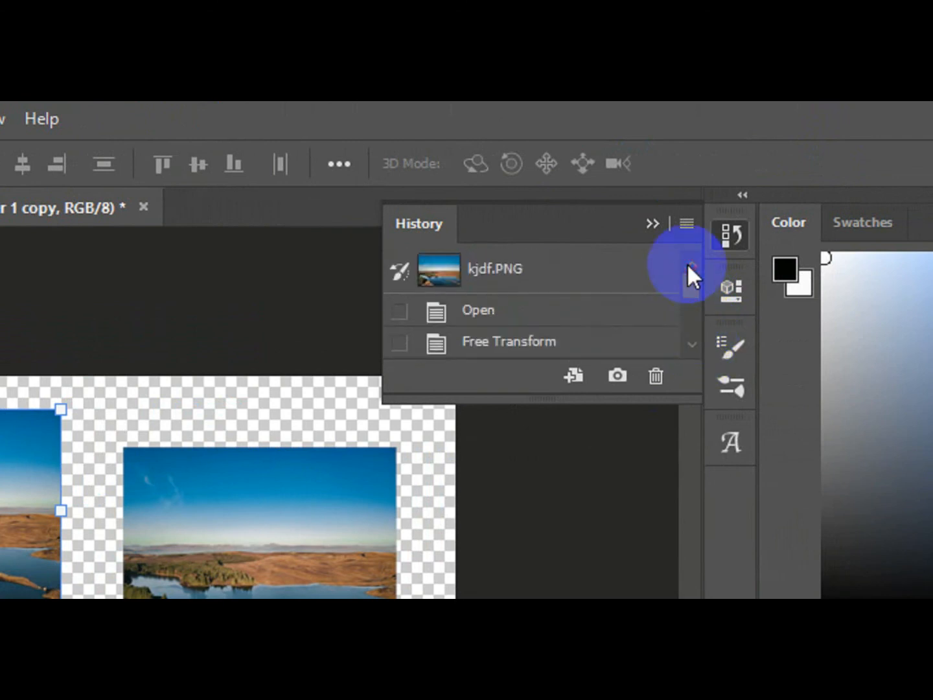
{"action": "left_click", "coordinate": [646, 220]}
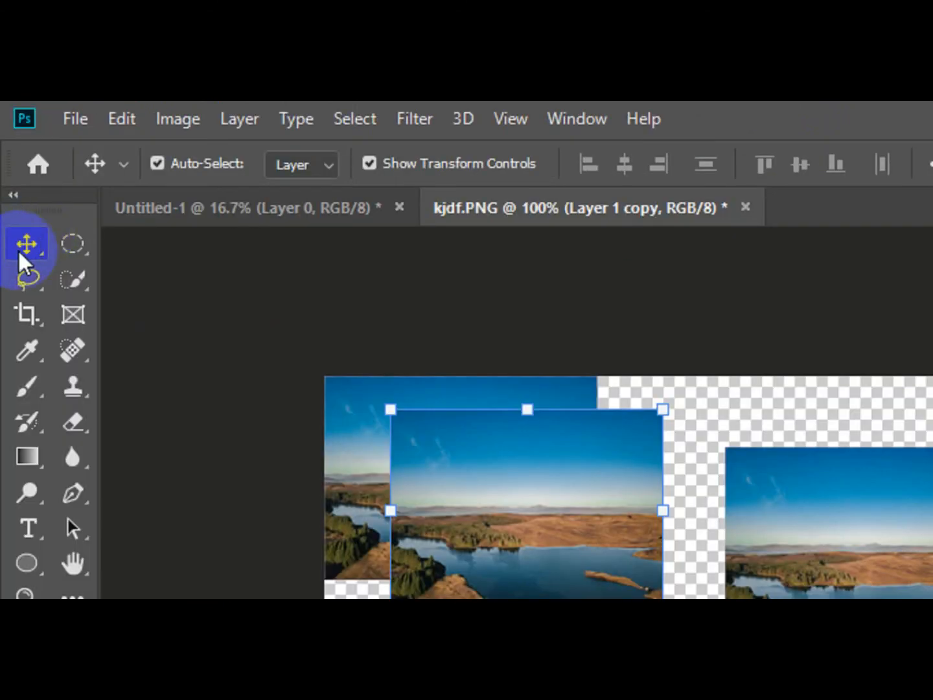